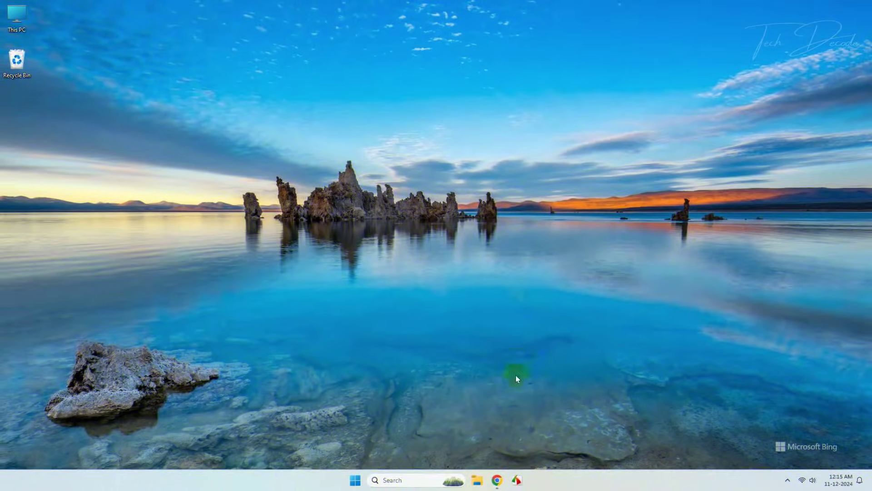
- Search Google for 'revo' and open the Revo Uninstaller freeware download page
left_click(496, 481)
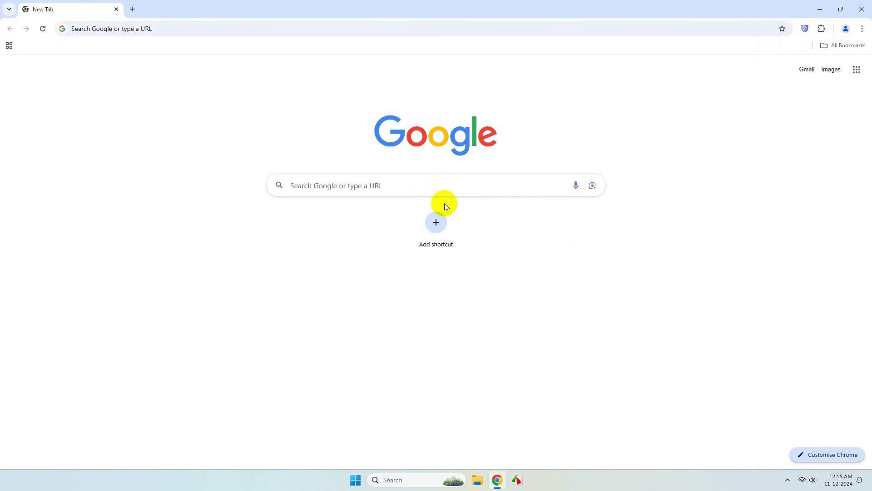
left_click(445, 190)
type("revo")
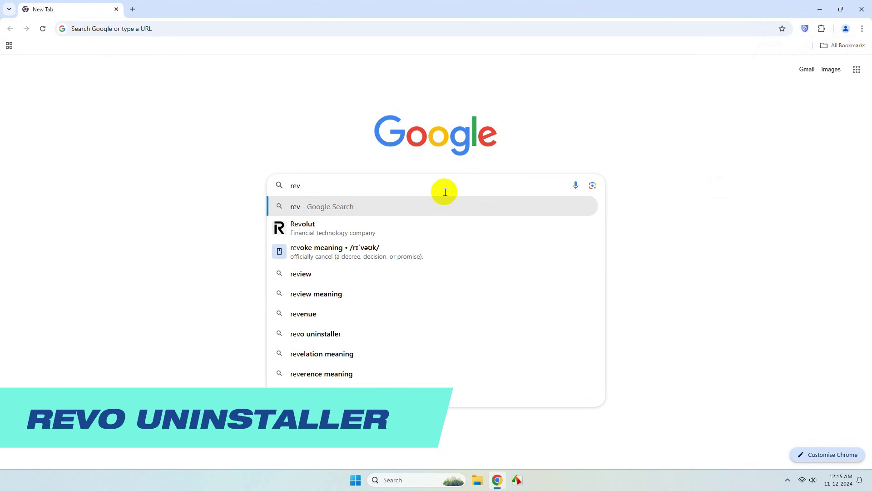
key("Return")
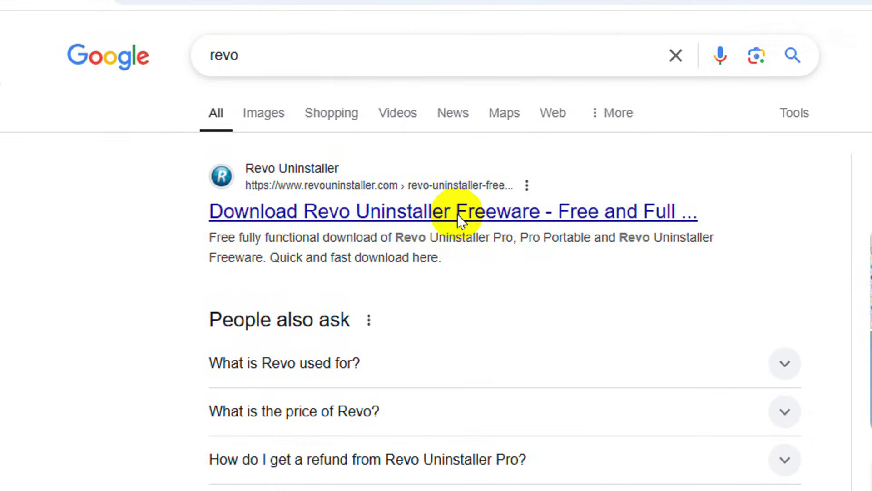
left_click(457, 214)
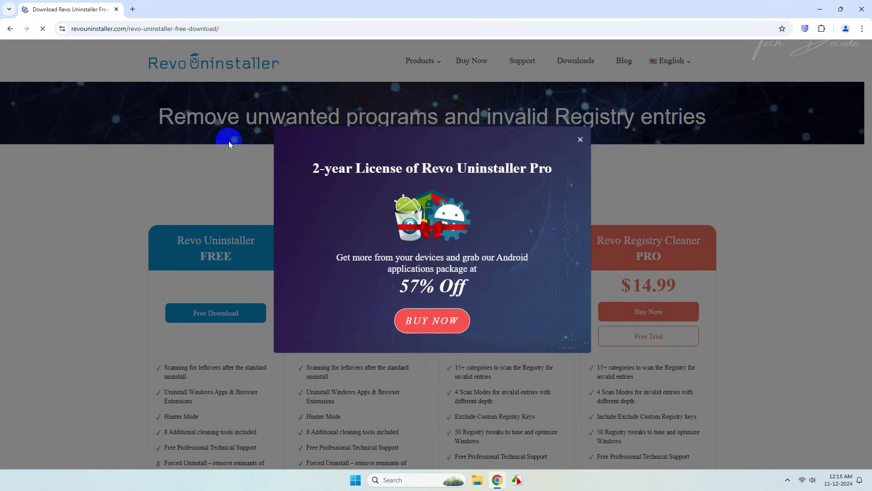
- Dismiss the popup, accept cookies, download revosetup.exe, and show the download manager's list
left_click(581, 143)
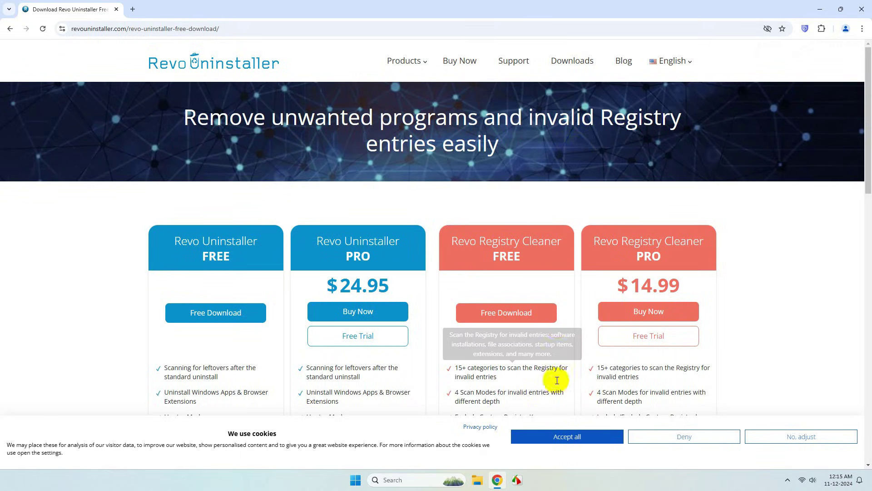
left_click(559, 437)
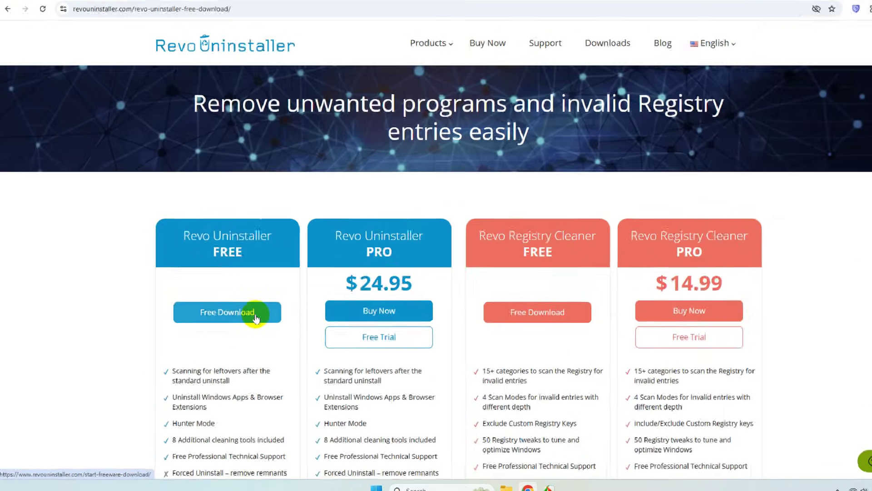
left_click(242, 317)
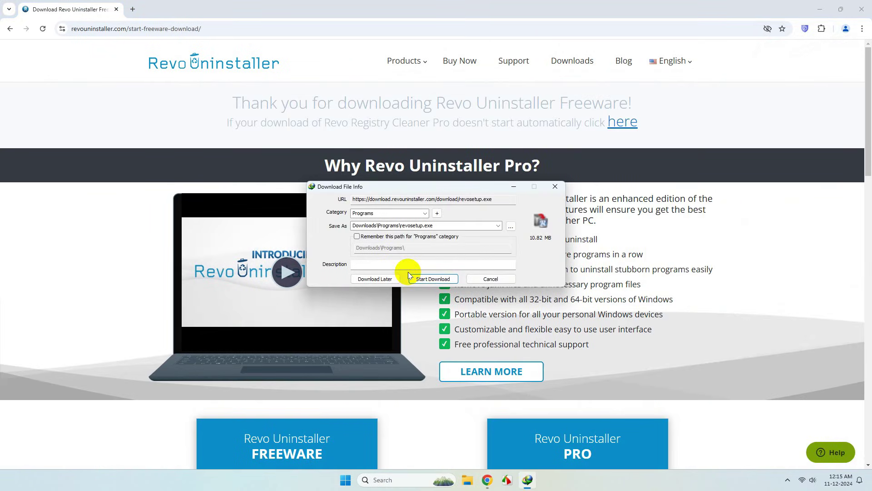
left_click(411, 276)
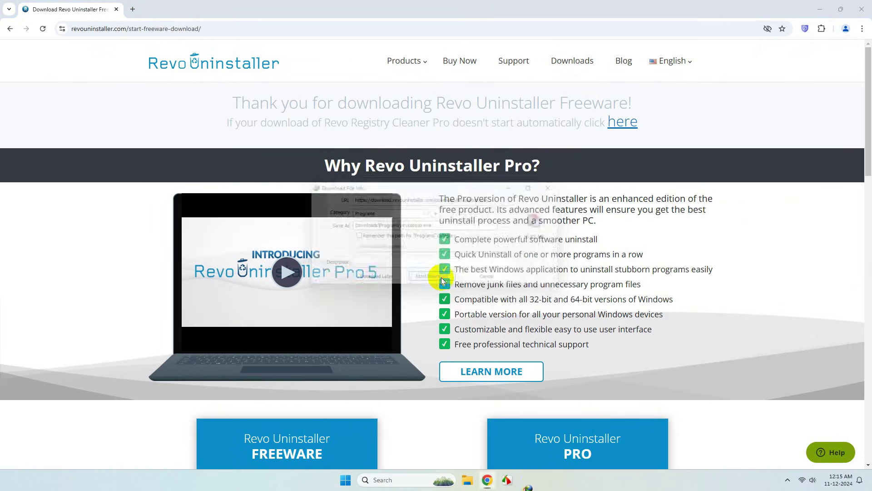
left_click(820, 9)
left_click(787, 480)
left_click(788, 434)
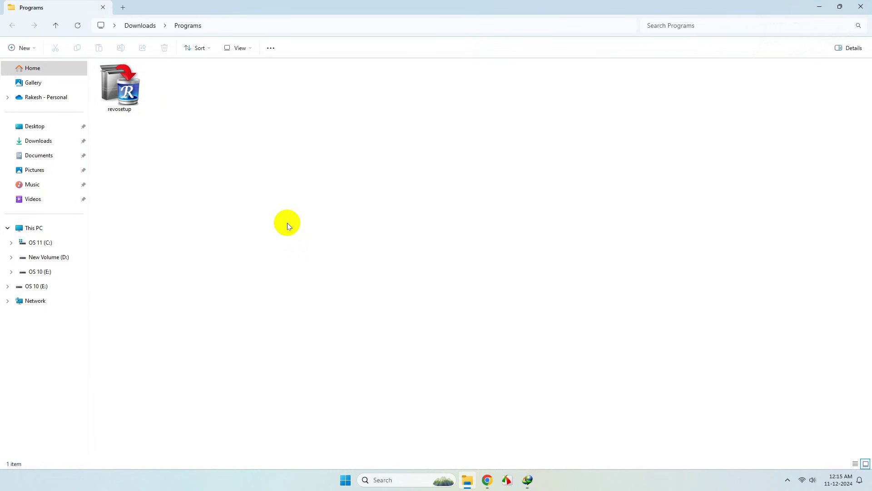
- Run revosetup as administrator, choose English, and accept the license agreement
left_click(111, 88)
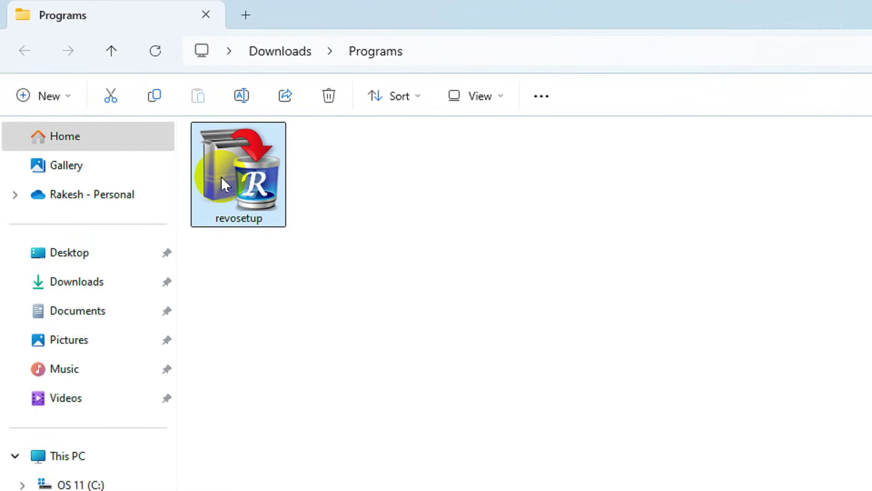
right_click(222, 178)
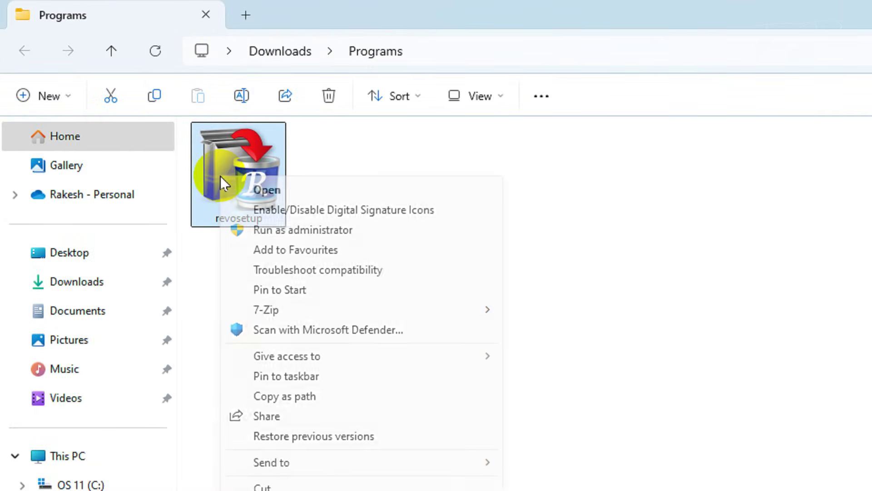
left_click(402, 236)
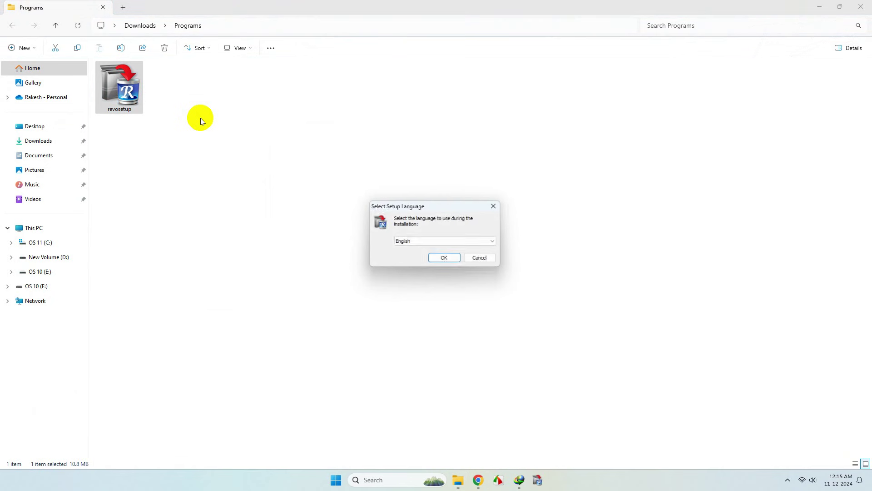
left_click(449, 260)
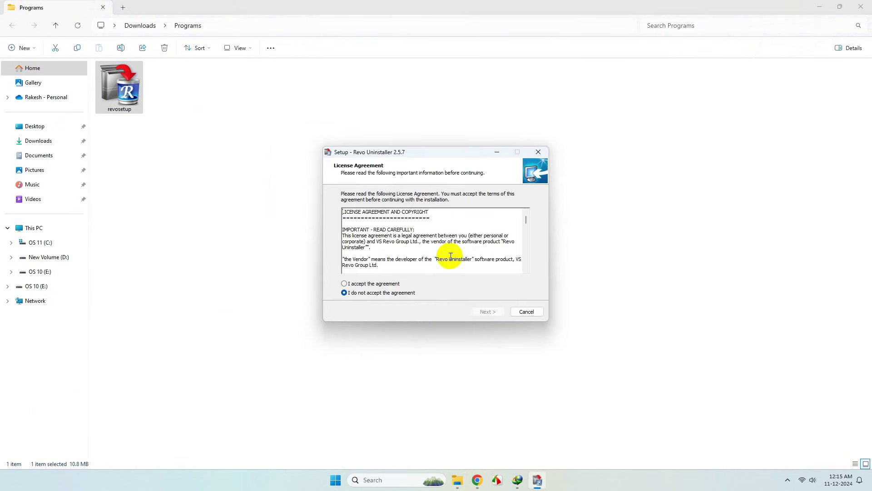
left_click(366, 287)
- Install Revo Uninstaller 2.5.7 with default location and tasks, then close the download windows
left_click(488, 311)
left_click(488, 313)
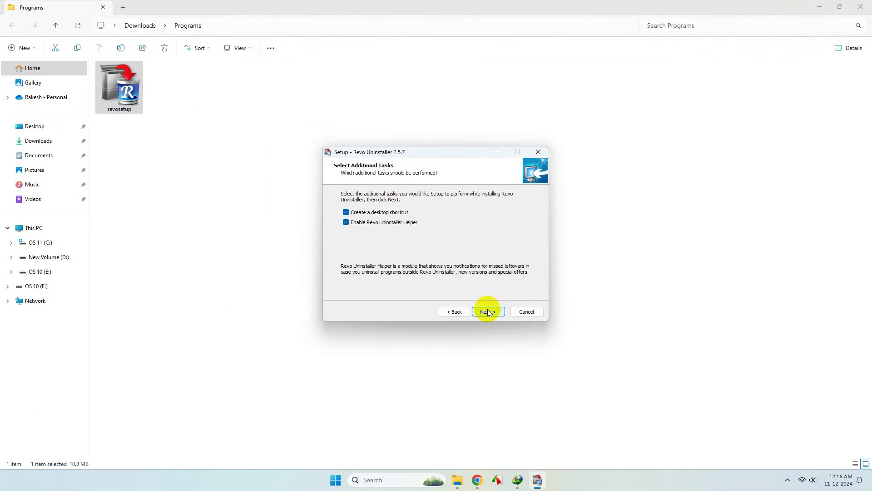
left_click(483, 309)
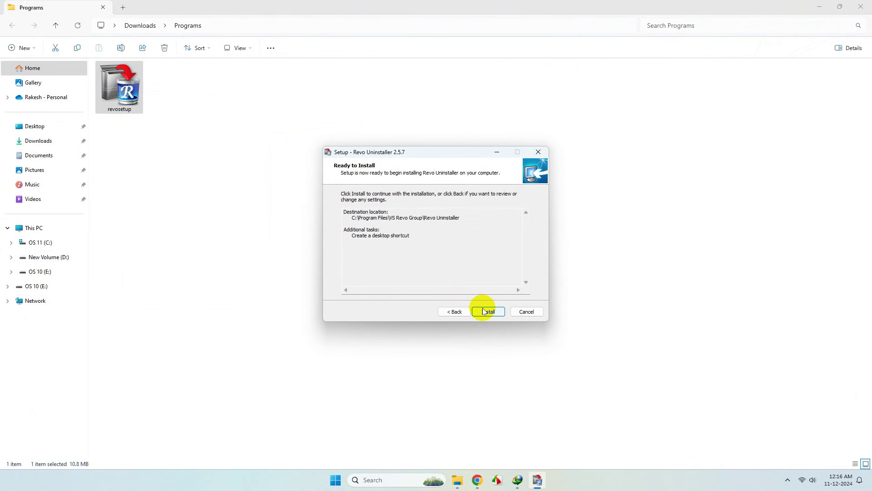
left_click(483, 309)
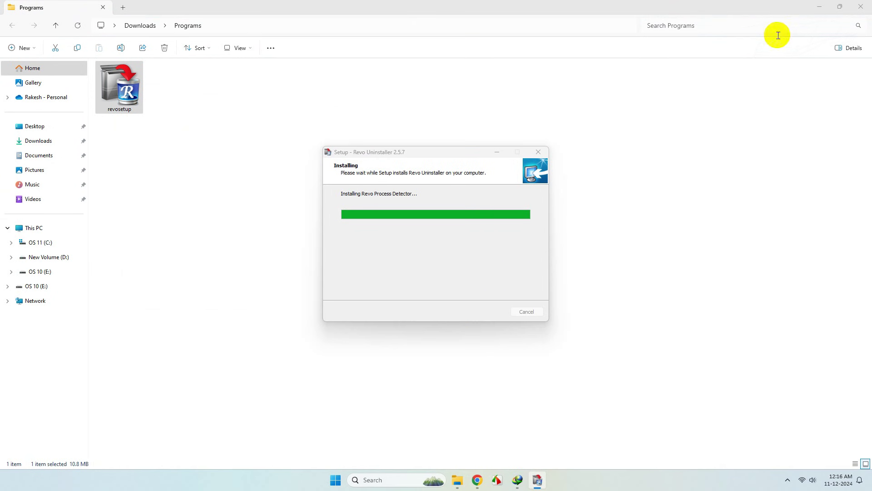
left_click(854, 6)
left_click(636, 110)
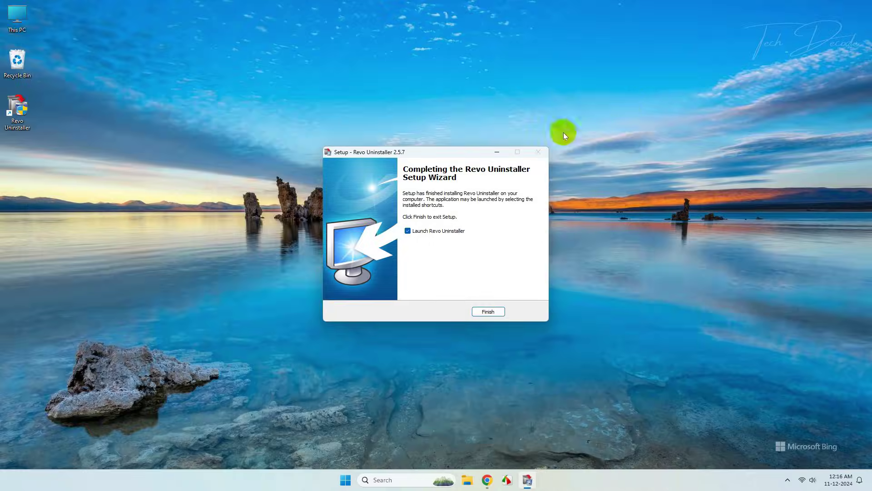
- Launch Revo and uninstall Office LTSC Professional Plus 2024 without a restore point
left_click(485, 312)
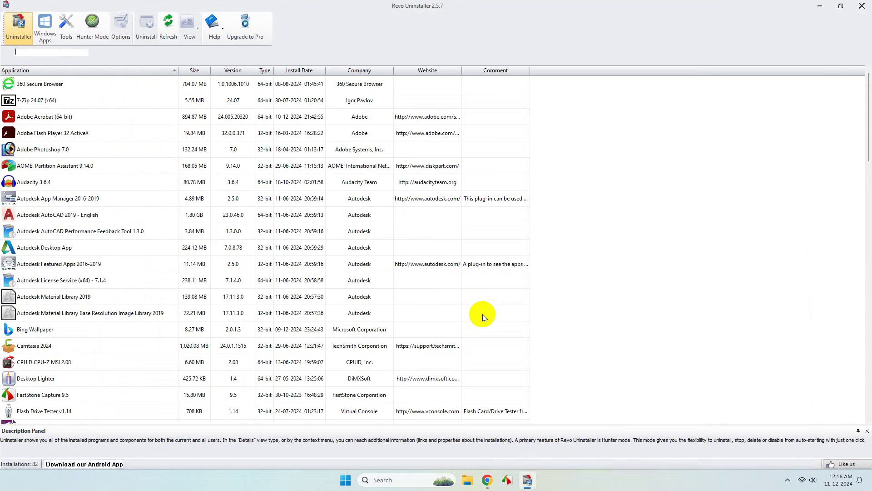
scroll(153, 171, "down", 6)
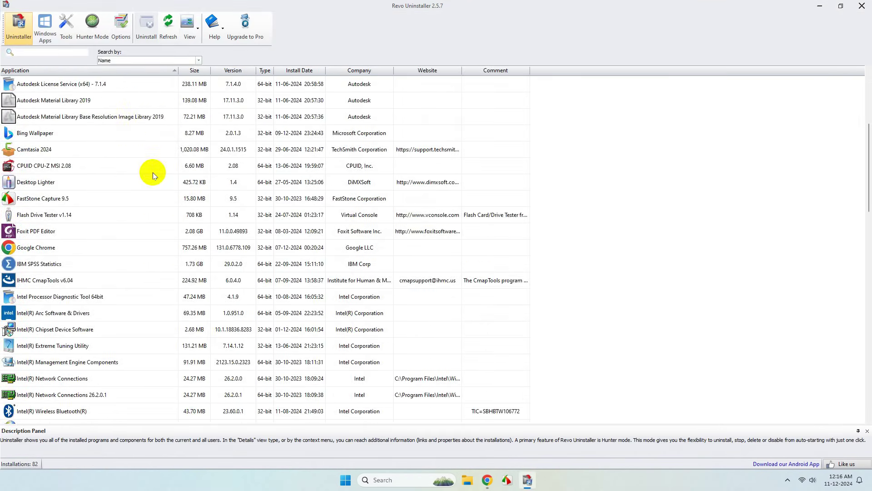
scroll(153, 173, "down", 2)
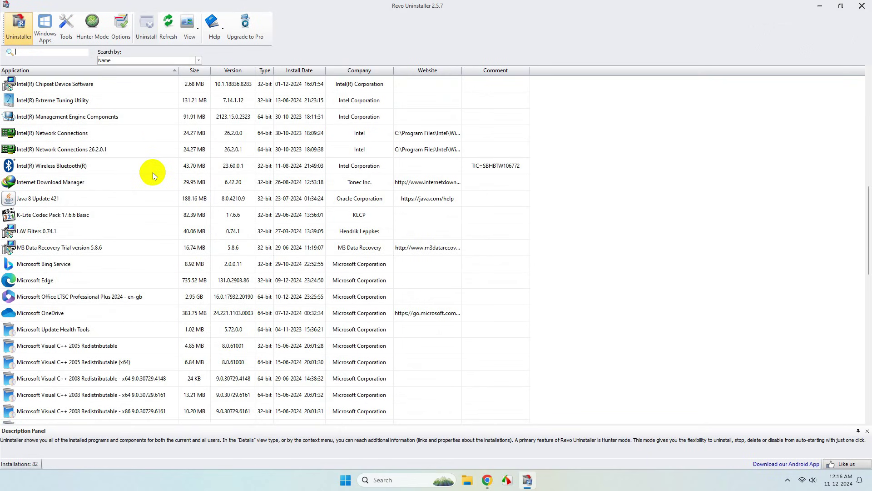
left_click(105, 295)
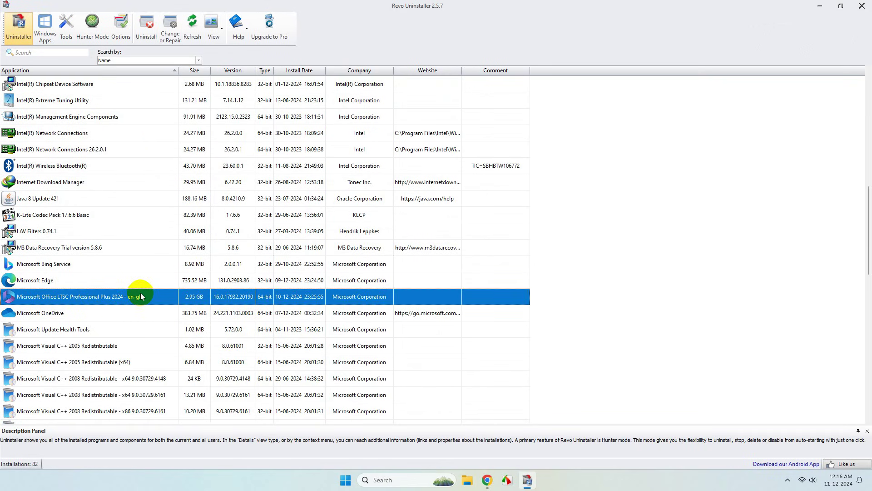
left_click(146, 39)
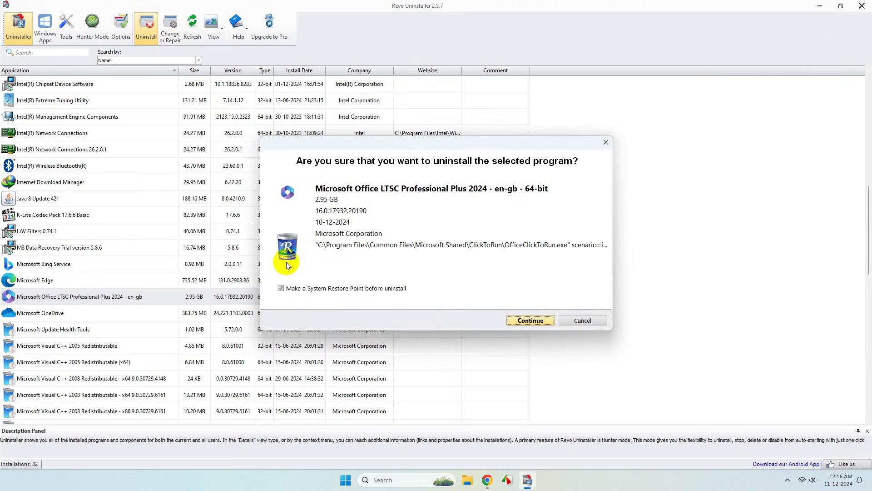
left_click(332, 291)
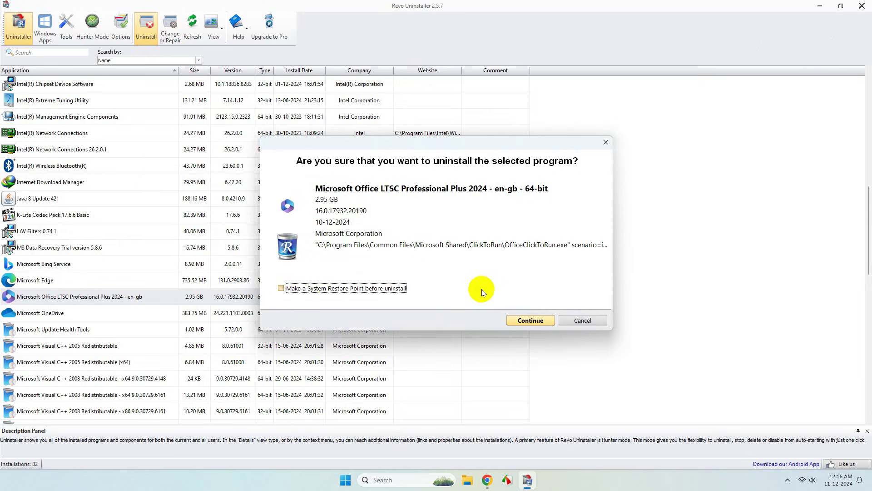
left_click(531, 321)
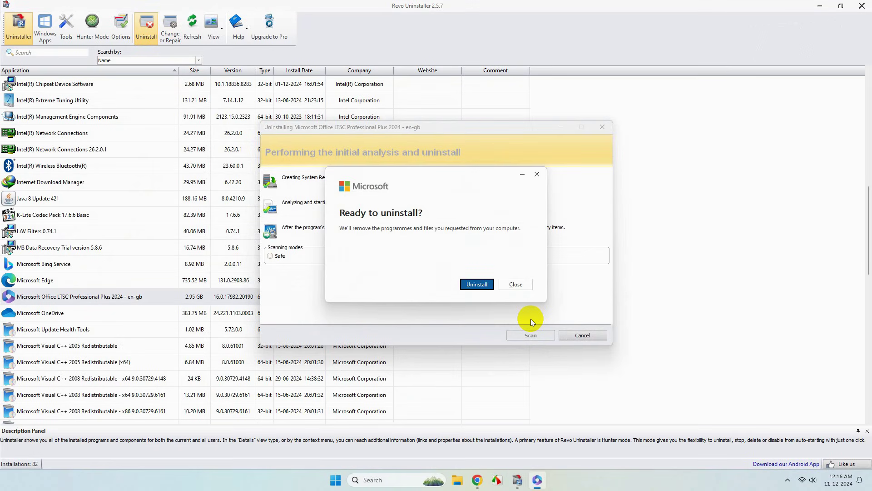
- Confirm Microsoft's Office uninstall, delete the leftover registry items, and close Revo Uninstaller
left_click(472, 285)
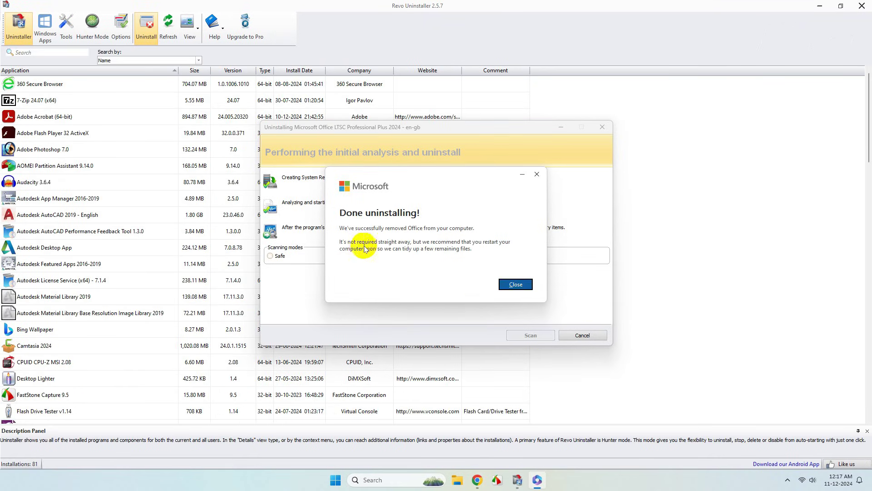
left_click(515, 283)
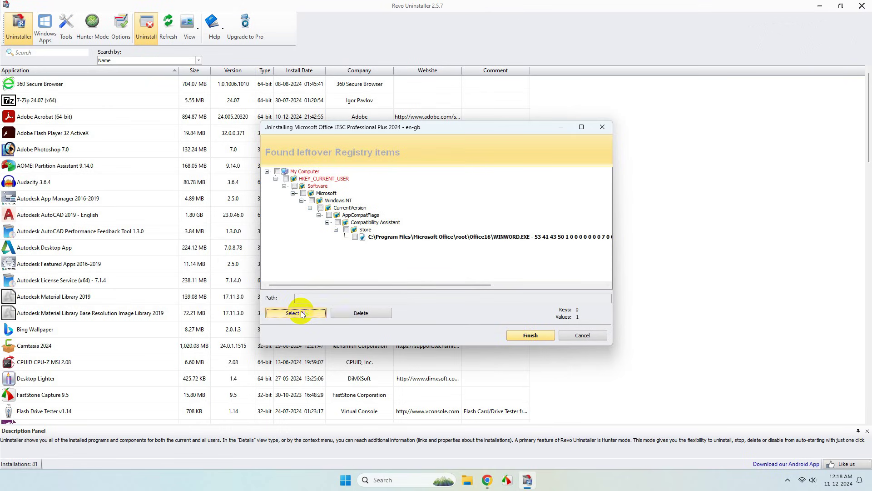
left_click(377, 317)
left_click(451, 259)
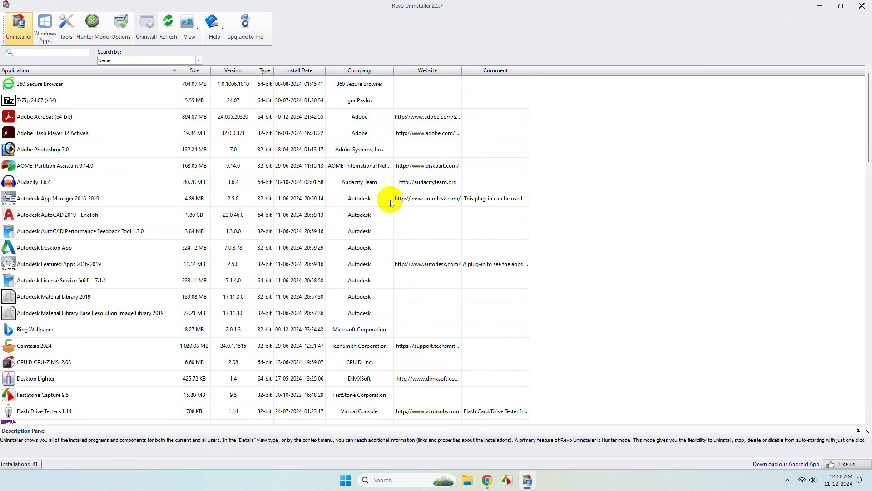
left_click(861, 5)
- Run 'temp' and delete everything in Windows Temp, skipping the in-use Wondershare folder
left_click(850, 5)
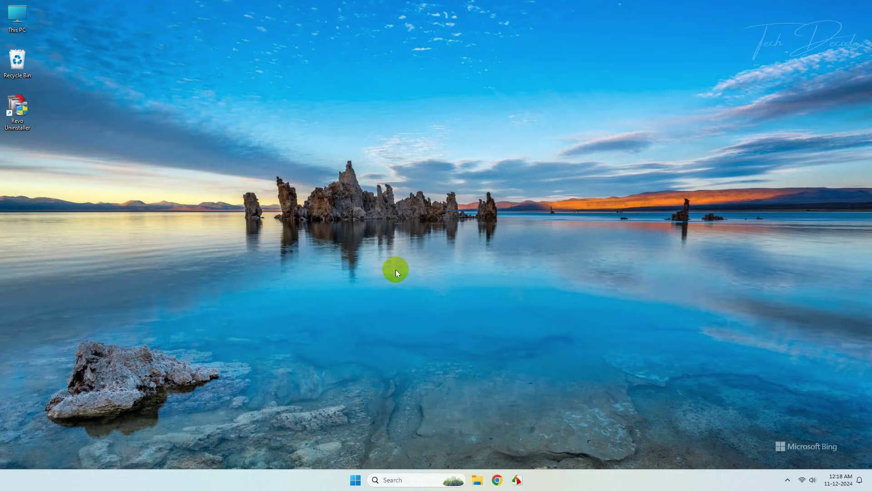
key("super+r")
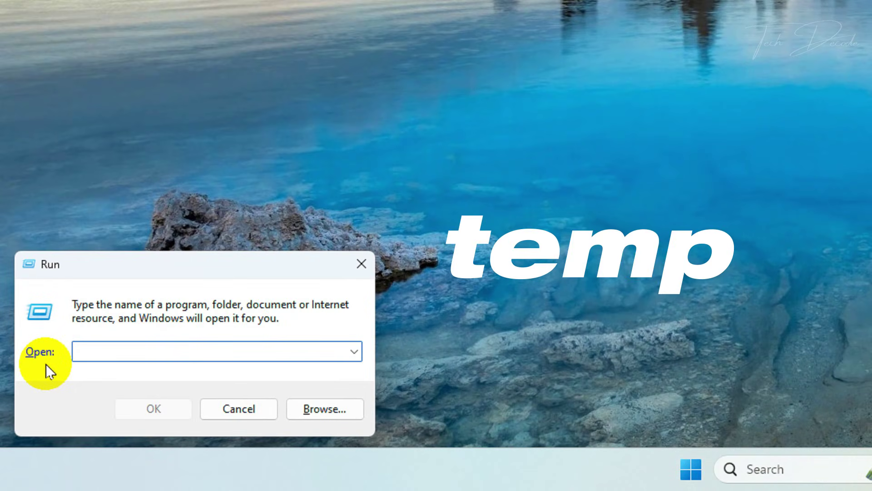
type("temp")
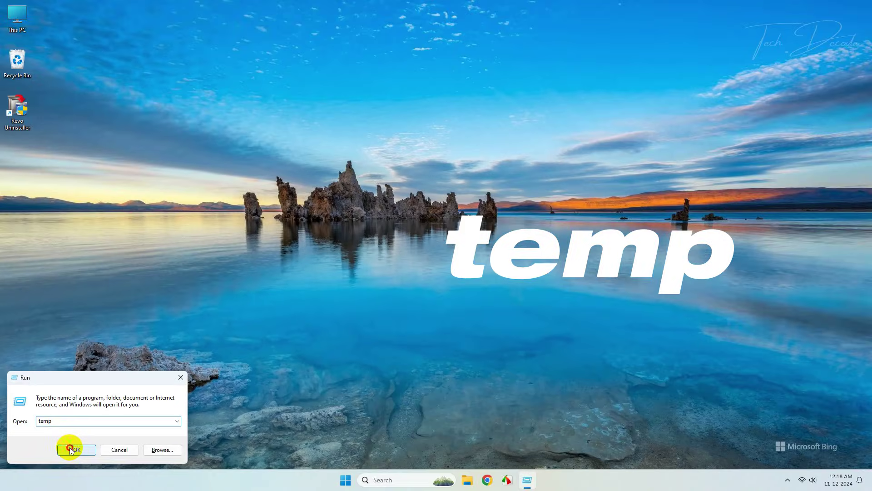
left_click(143, 410)
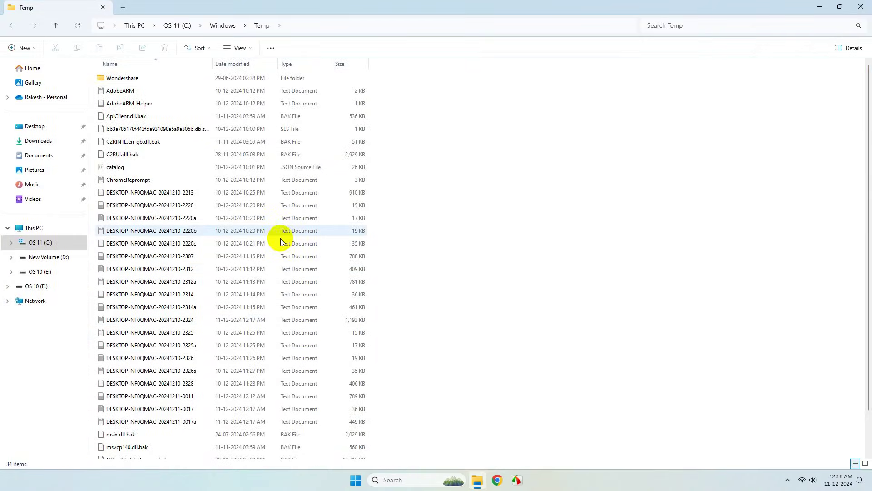
key("ctrl+a")
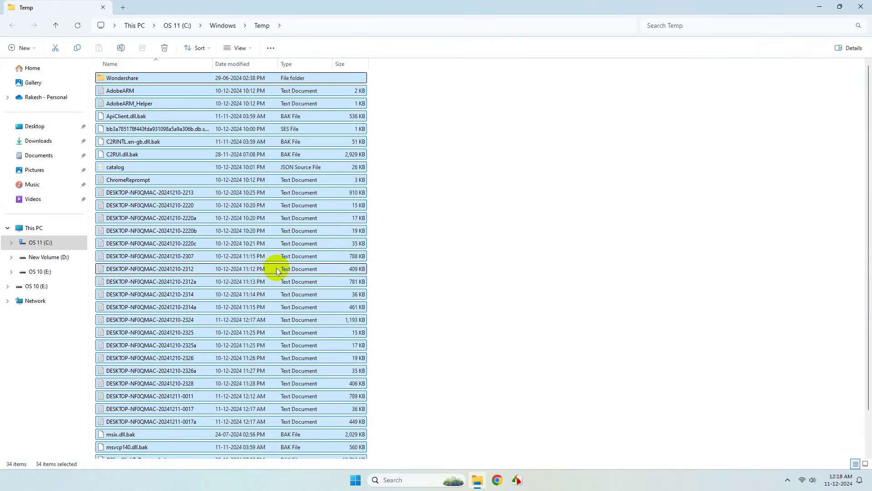
right_click(282, 168)
left_click(320, 310)
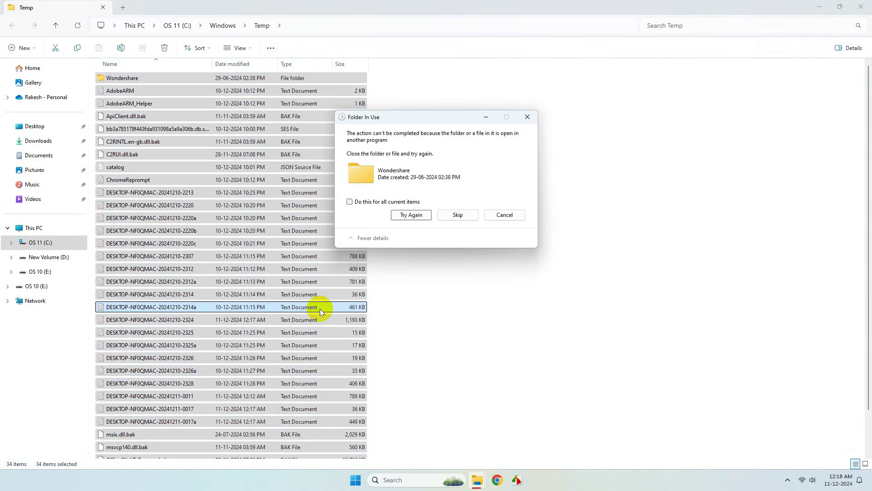
left_click(450, 216)
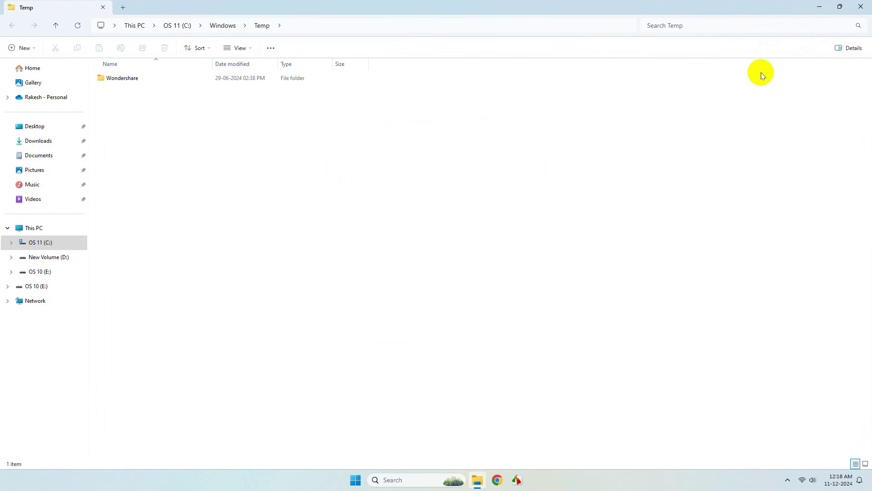
left_click(856, 6)
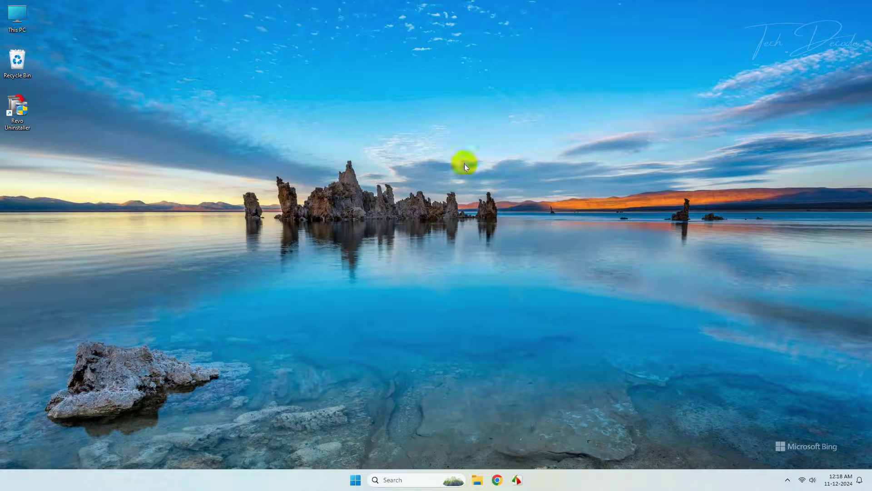
- Run %temp% and delete all items, skipping every locked item, then close the window
key("super+r")
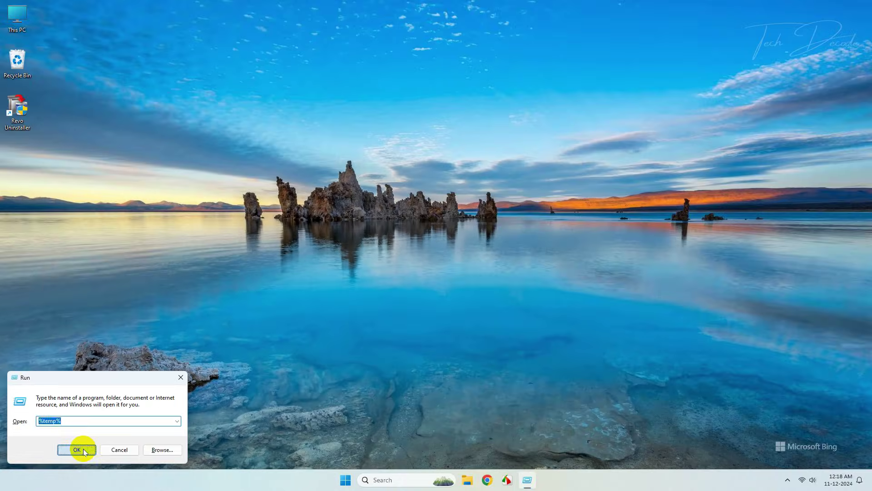
left_click(153, 408)
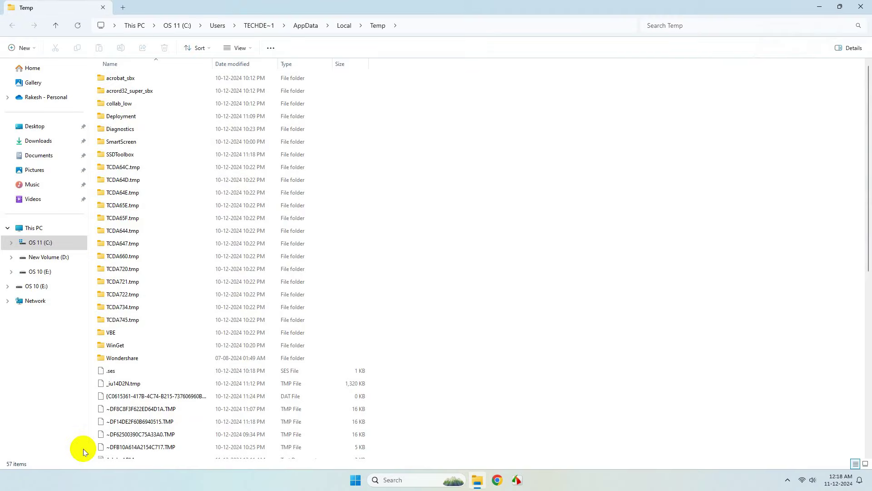
key("ctrl+a")
right_click(212, 181)
left_click(230, 311)
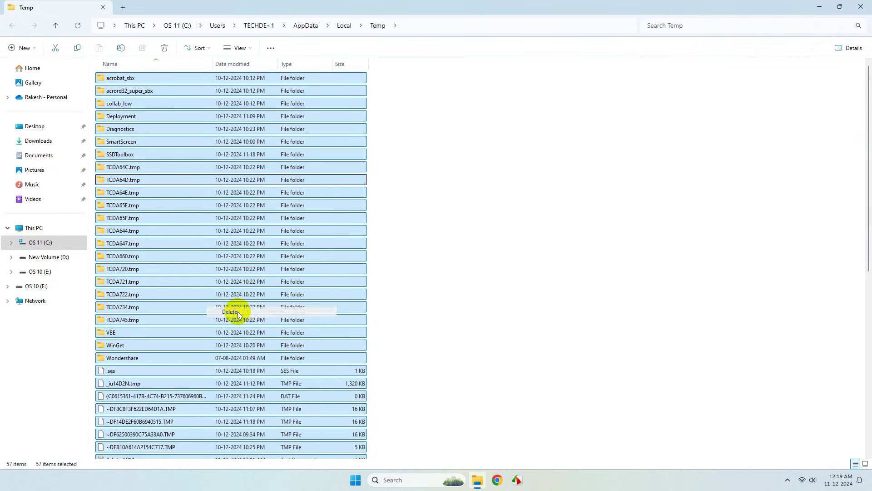
left_click(354, 201)
left_click(460, 213)
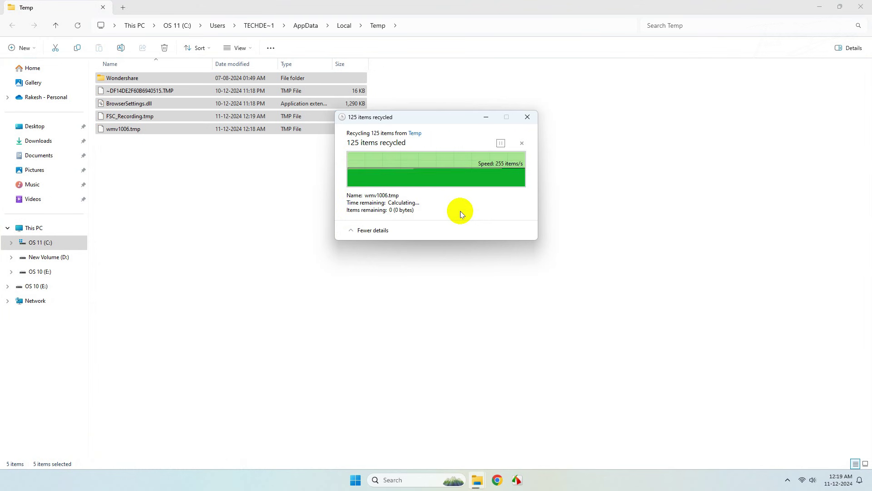
left_click(852, 4)
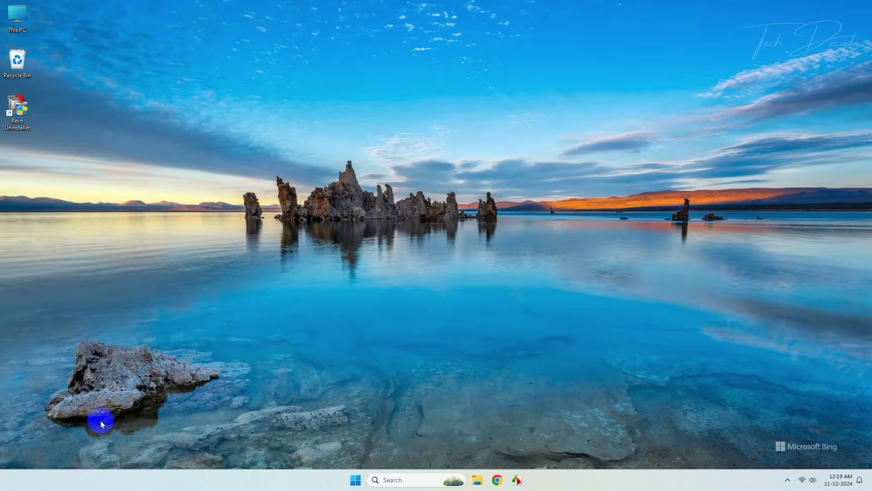
- Open Prefetch via Run with permission and delete all files, skipping the in-use one
key("super+r")
type("p")
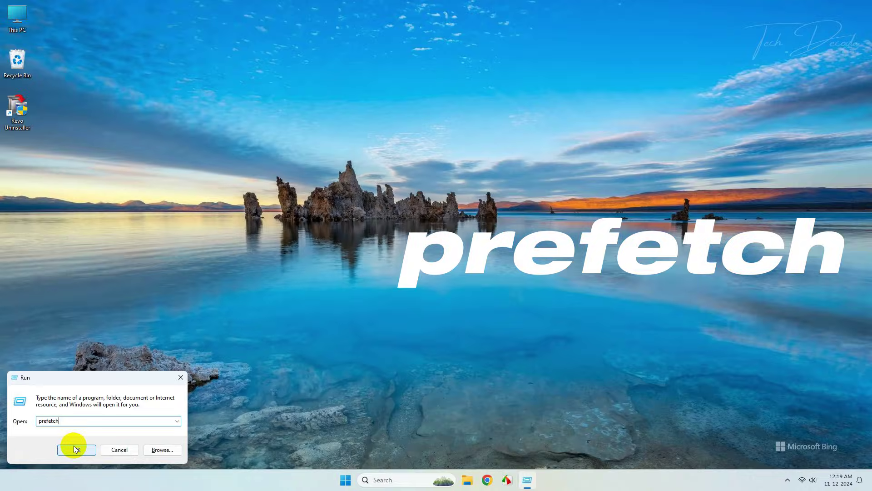
left_click(148, 400)
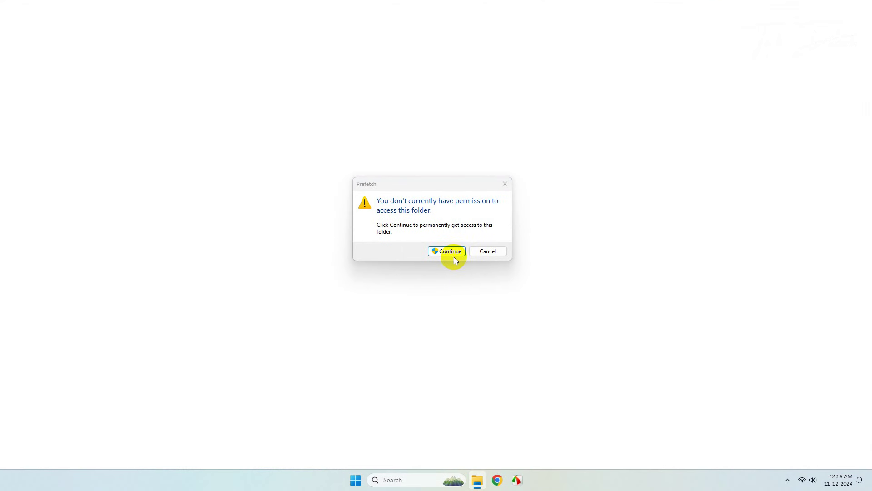
left_click(450, 252)
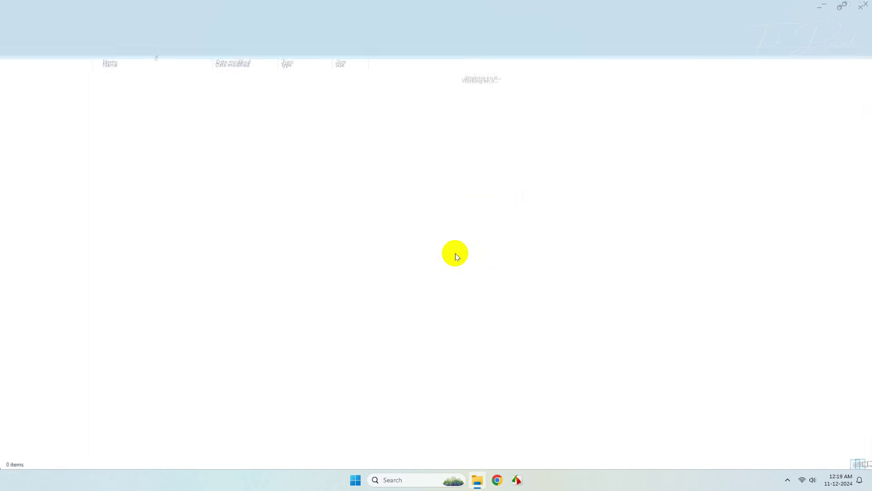
key("ctrl+a")
right_click(289, 179)
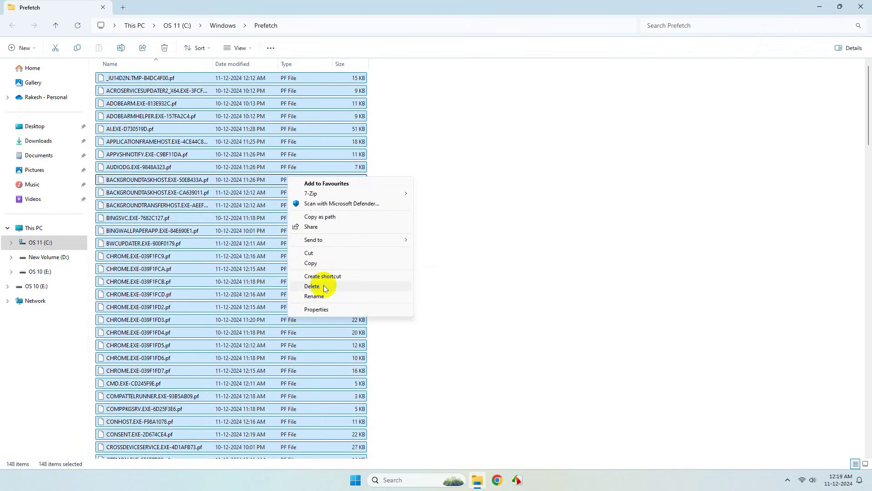
left_click(348, 285)
left_click(362, 195)
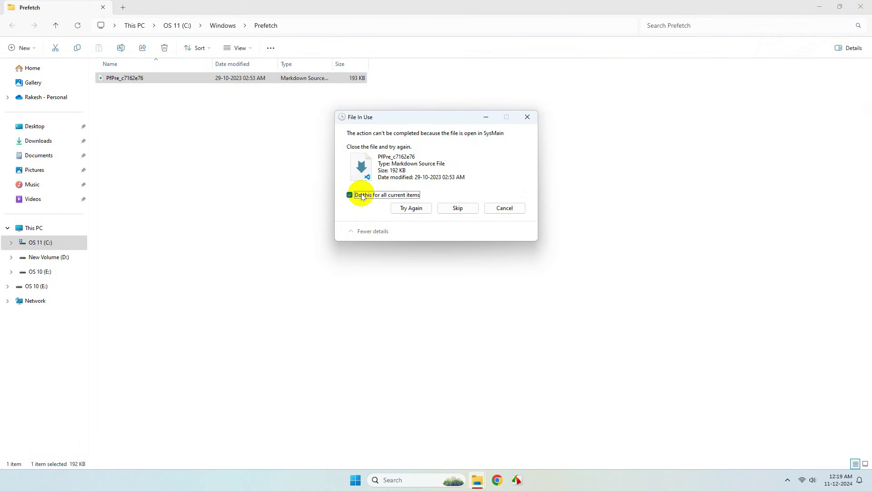
left_click(468, 208)
- Close Prefetch, run %appdata%, and open the Roaming\Microsoft folder
left_click(854, 8)
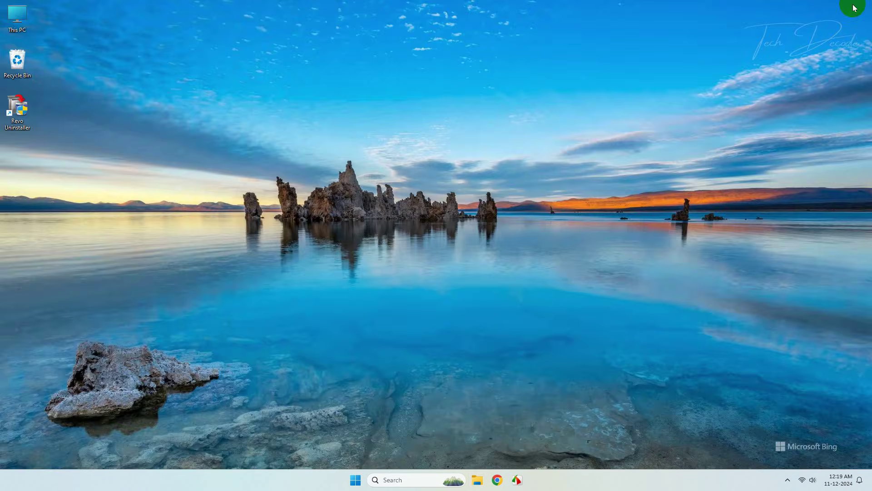
key("super+r")
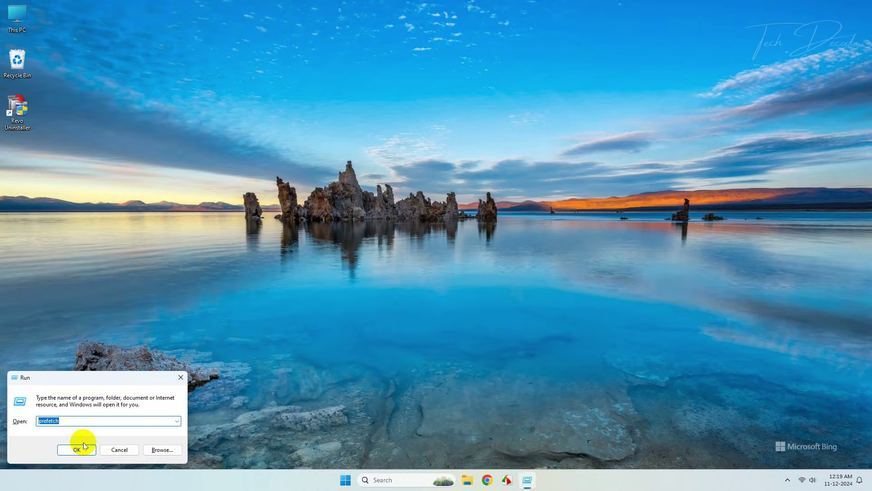
type("%")
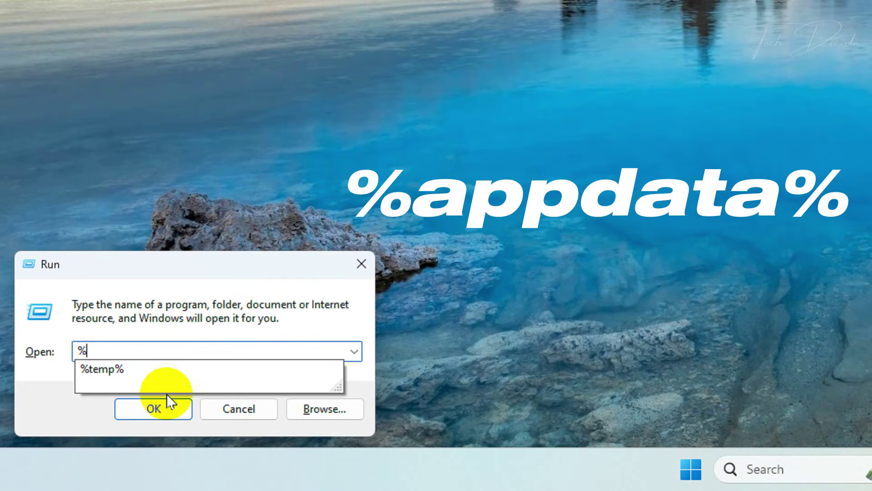
type("appdata")
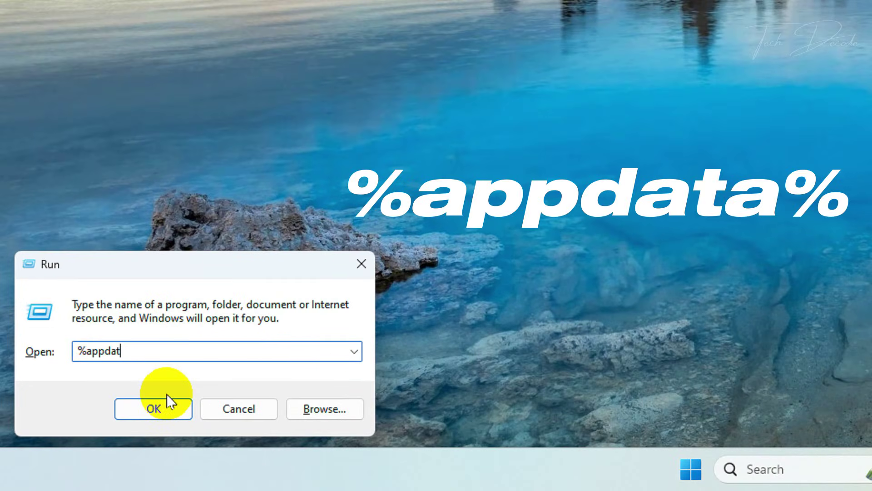
type("%")
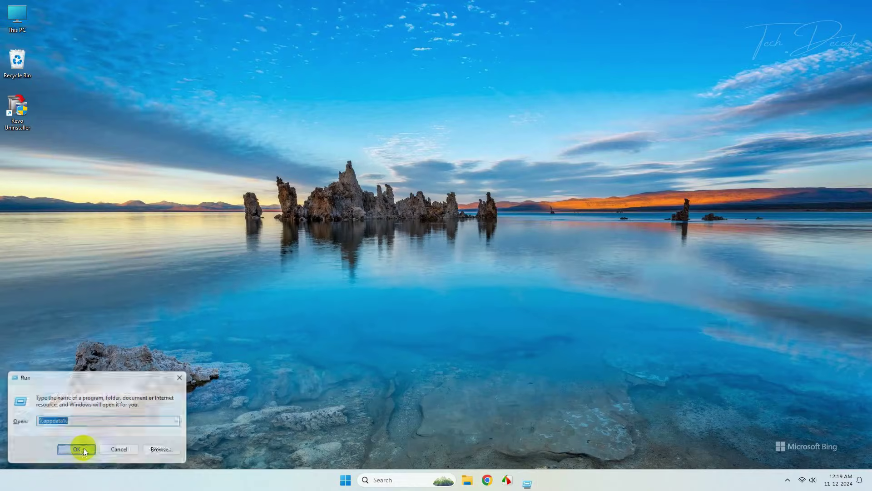
left_click(168, 405)
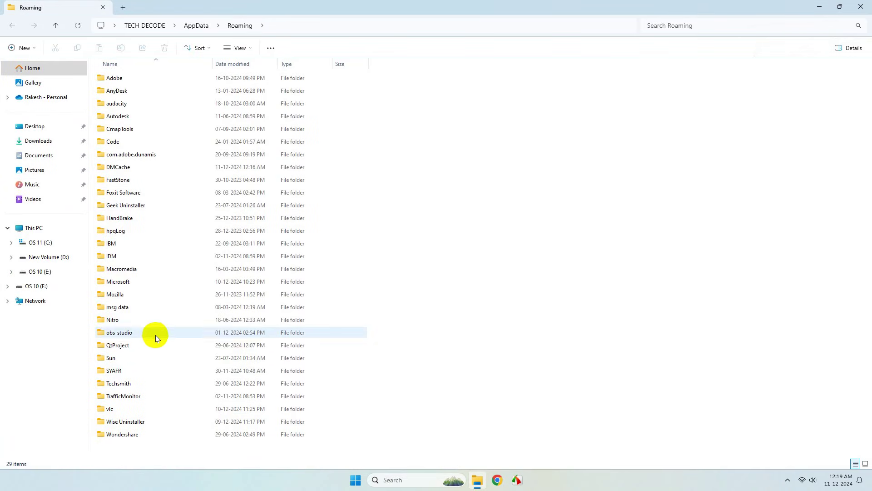
left_click(130, 282)
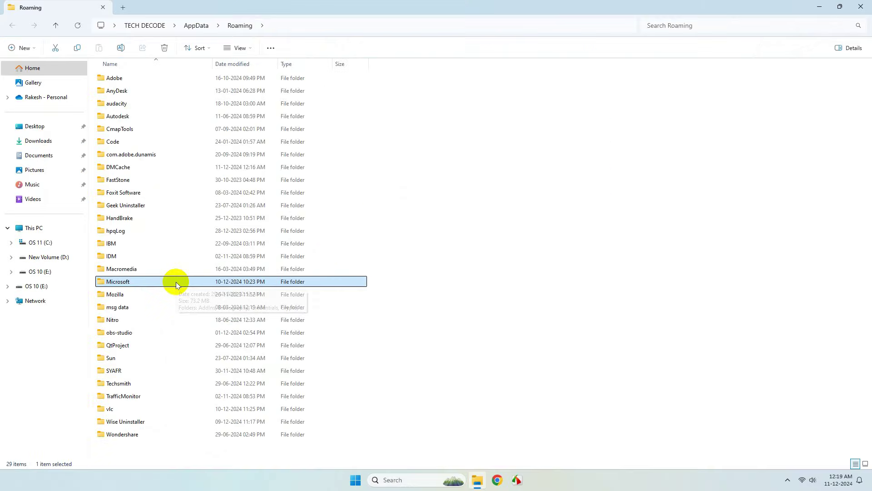
double_click(353, 244)
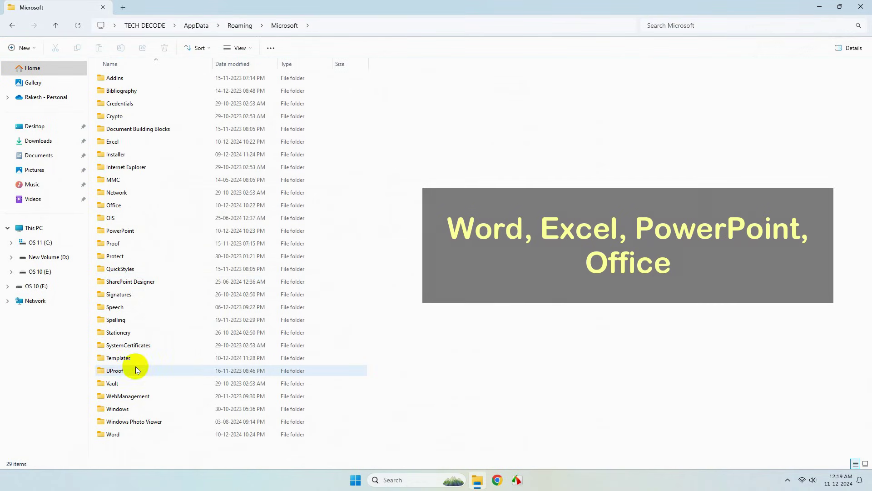
- Delete the Excel, Office, PowerPoint and Word folders
left_click(139, 141)
left_click(120, 231)
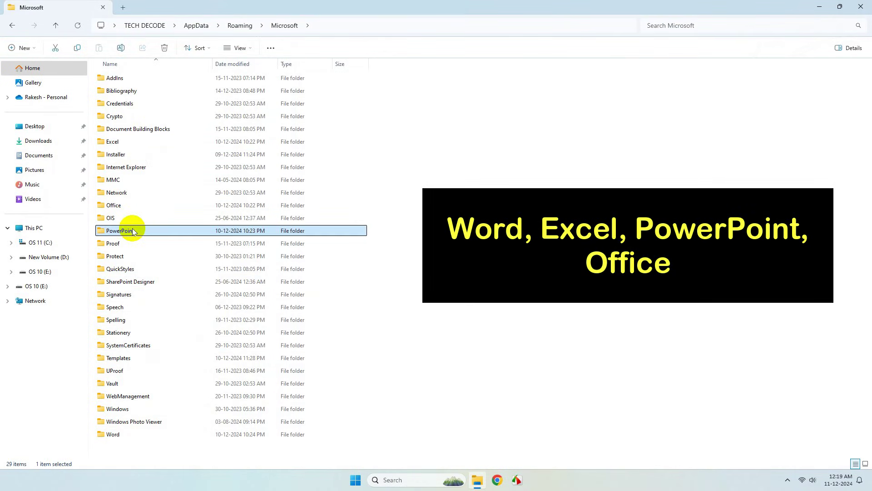
left_click(114, 434)
left_click(189, 206)
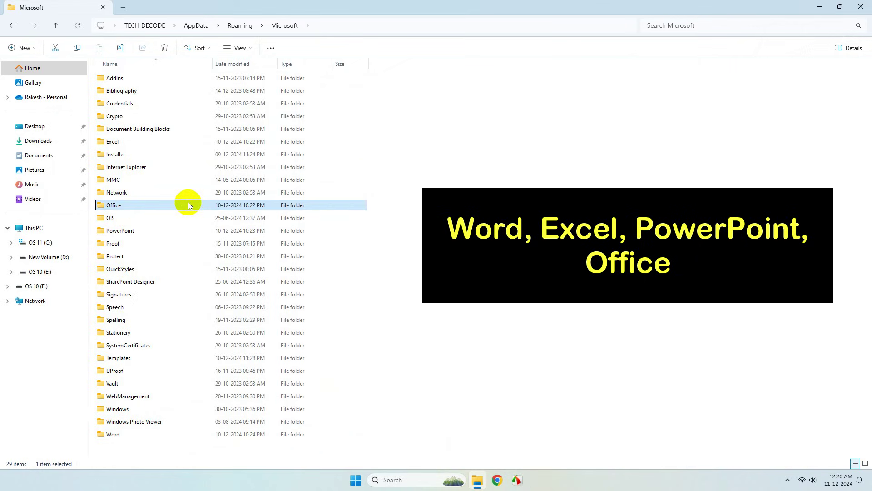
right_click(115, 144)
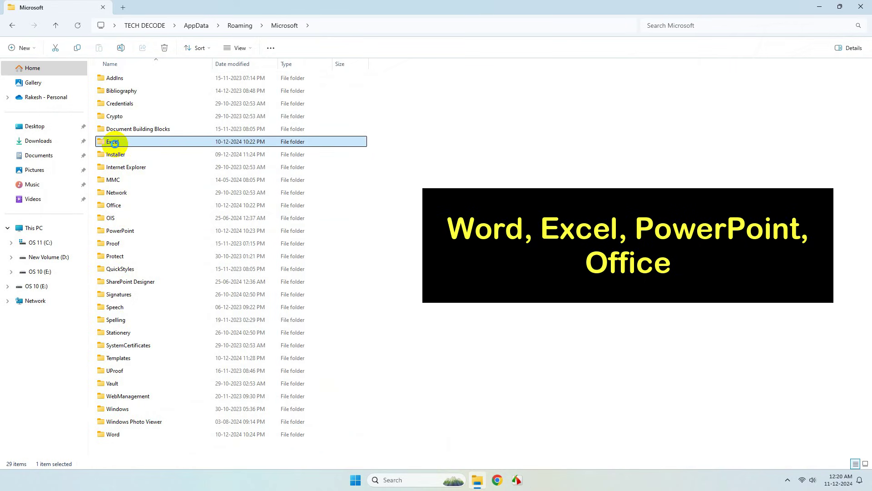
left_click(139, 336)
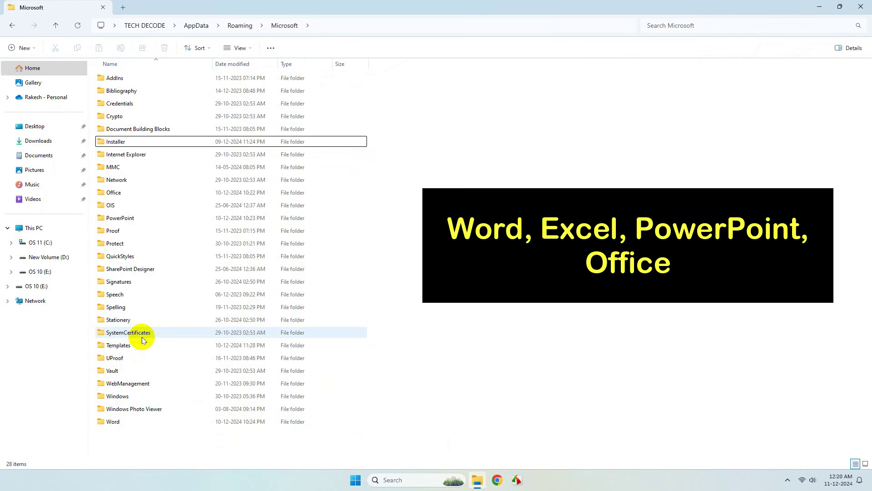
right_click(116, 195)
left_click(139, 386)
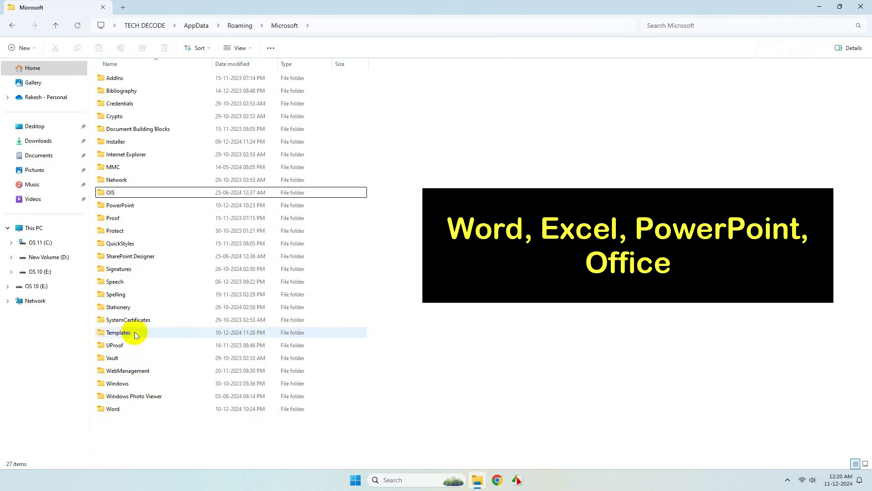
right_click(121, 207)
left_click(152, 396)
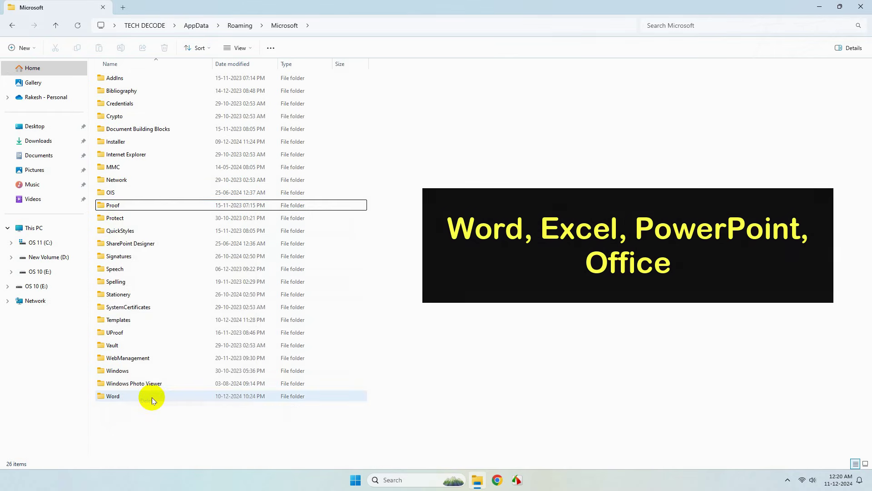
right_click(118, 396)
left_click(141, 366)
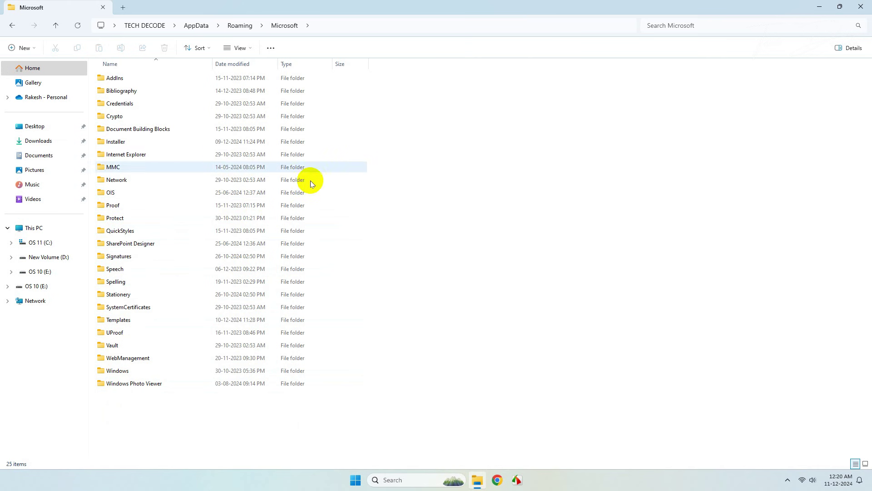
- Close File Explorer and restart Windows from the Start button's power menu
left_click(856, 4)
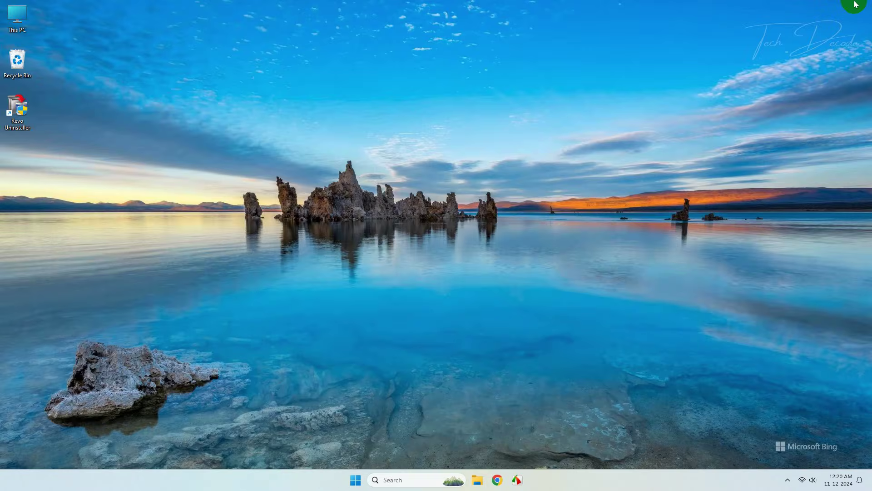
right_click(356, 484)
mouse_move(351, 444)
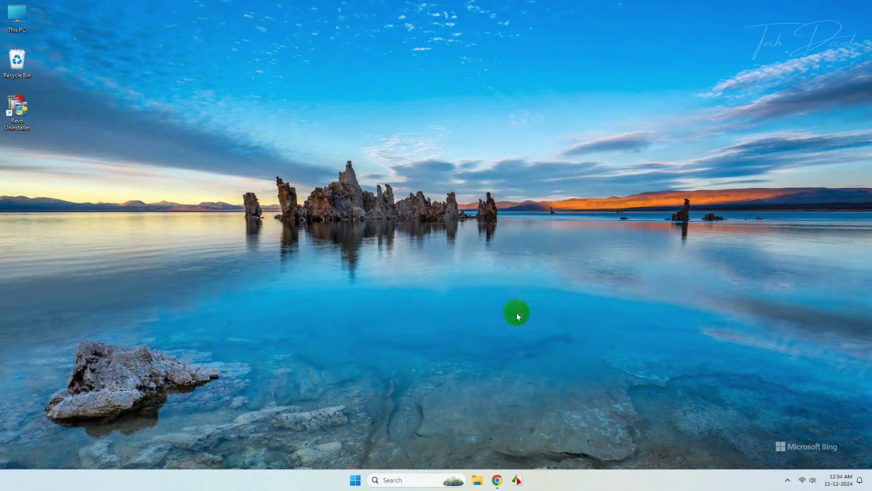
- Choose Office LTSC Professional Plus 2024 - Volume License as the Office suite
left_click(488, 485)
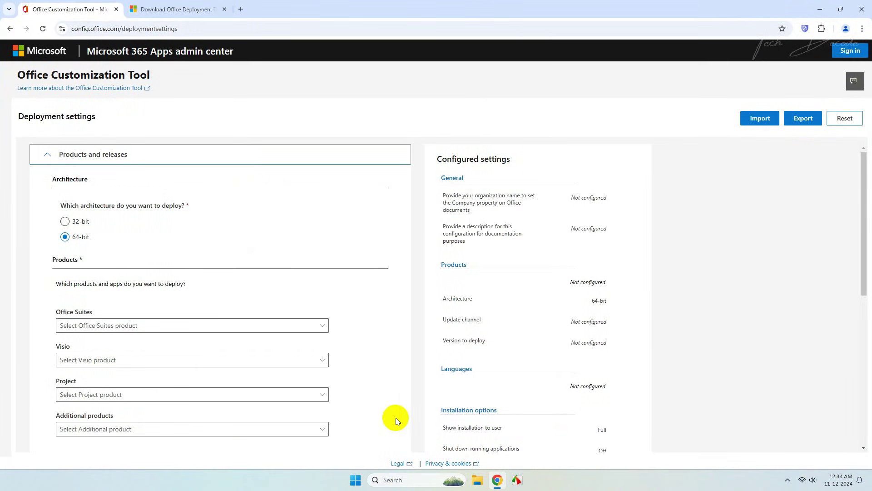
left_click(194, 28)
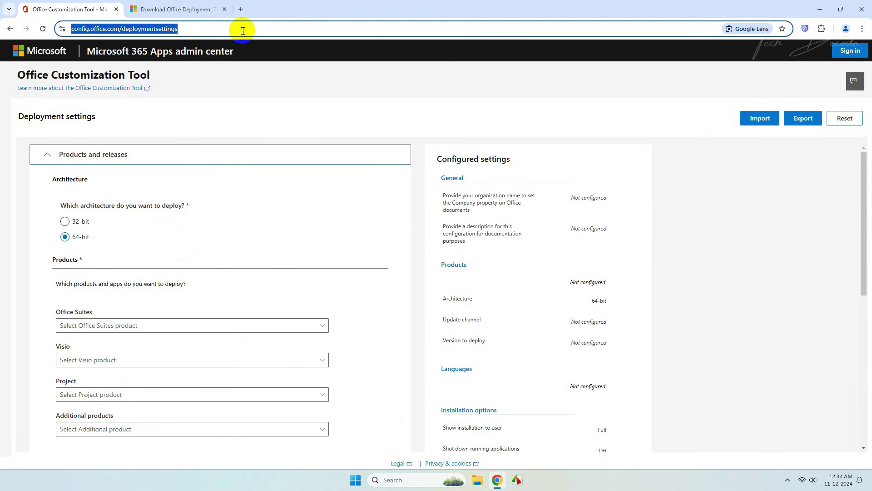
scroll(191, 197, "down", 1)
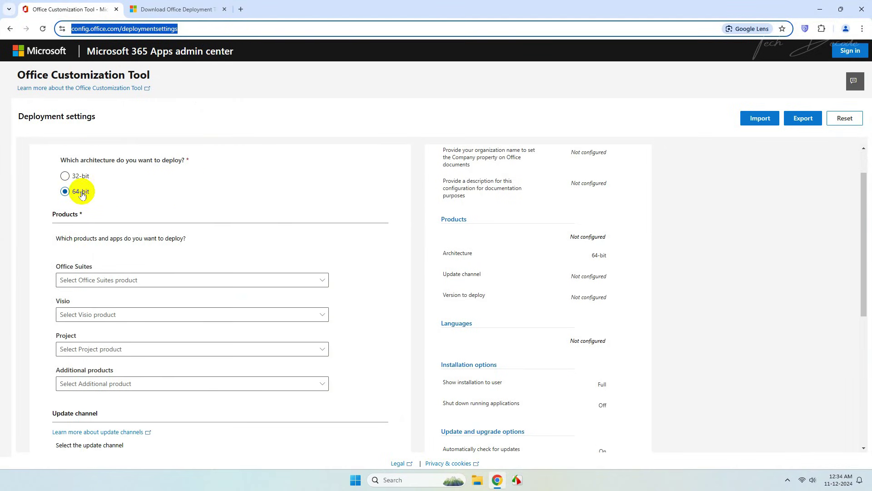
scroll(223, 195, "down", 2)
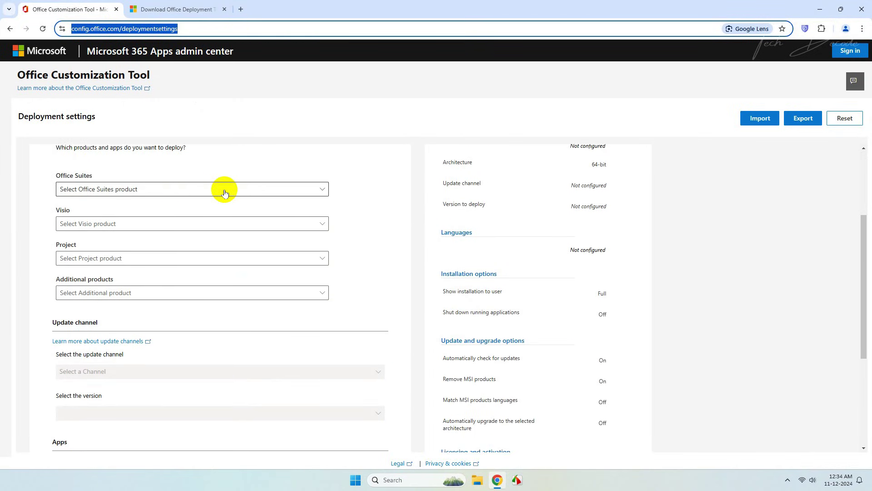
left_click(224, 191)
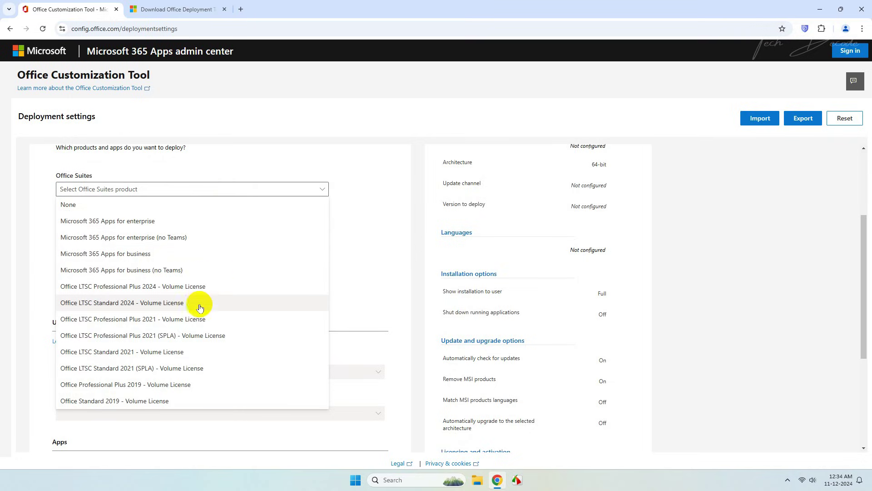
left_click(241, 289)
- Exclude Access, OneNote, OneDrive Desktop, Outlook and Publisher from the deployment
scroll(241, 292, "down", 4)
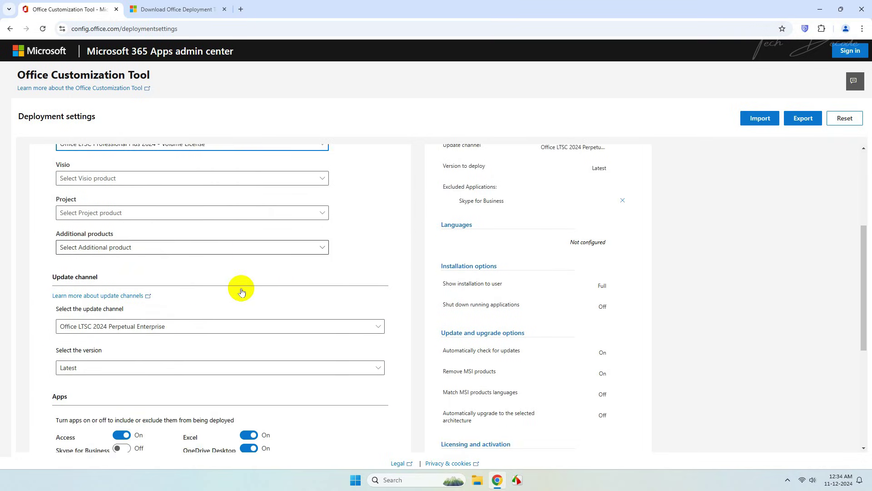
scroll(241, 292, "down", 1)
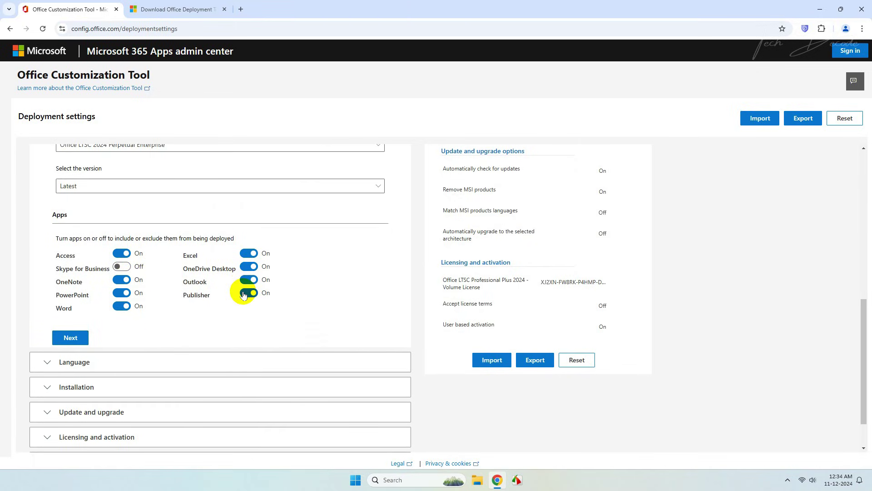
left_click(121, 253)
left_click(121, 280)
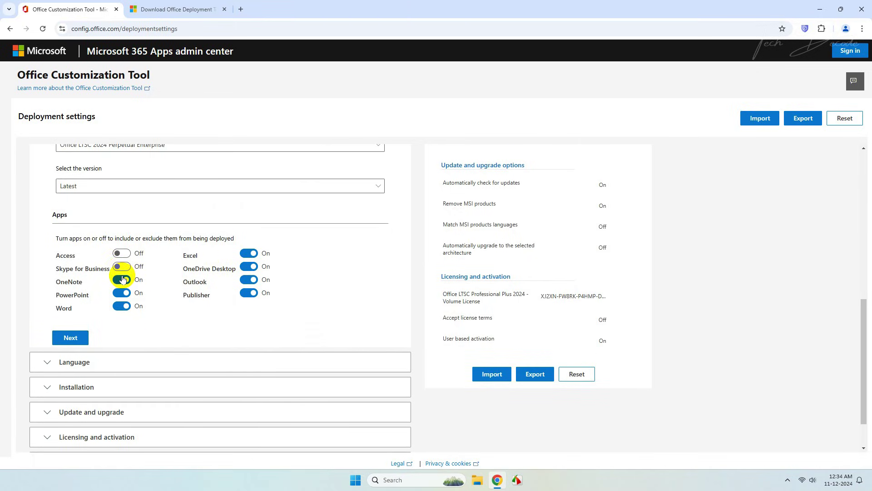
left_click(249, 267)
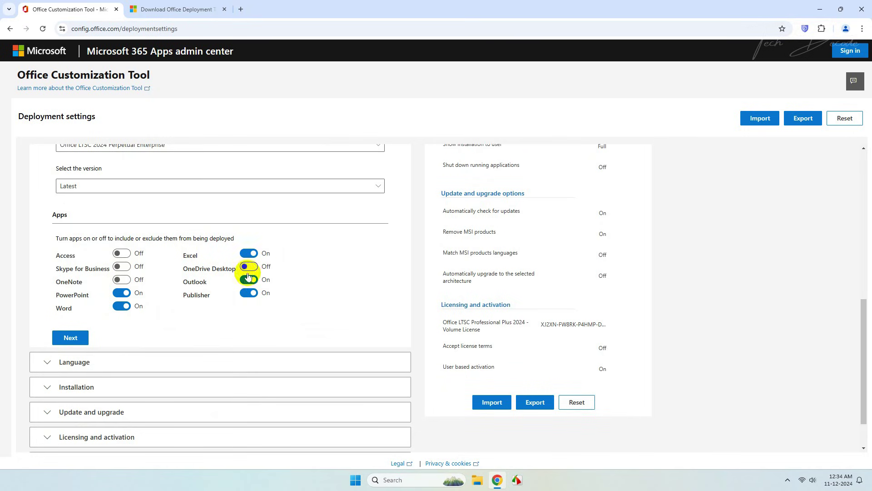
left_click(249, 280)
left_click(245, 293)
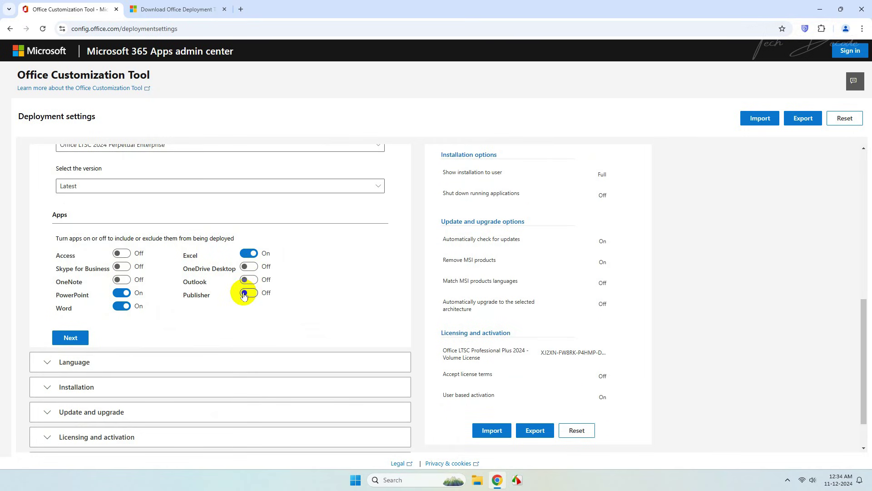
left_click(81, 340)
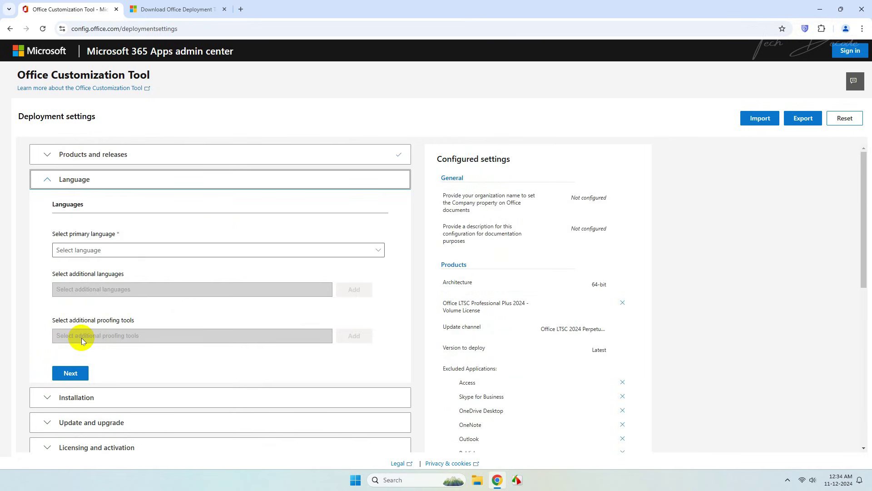
- Set English (United States) as the primary language
left_click(183, 250)
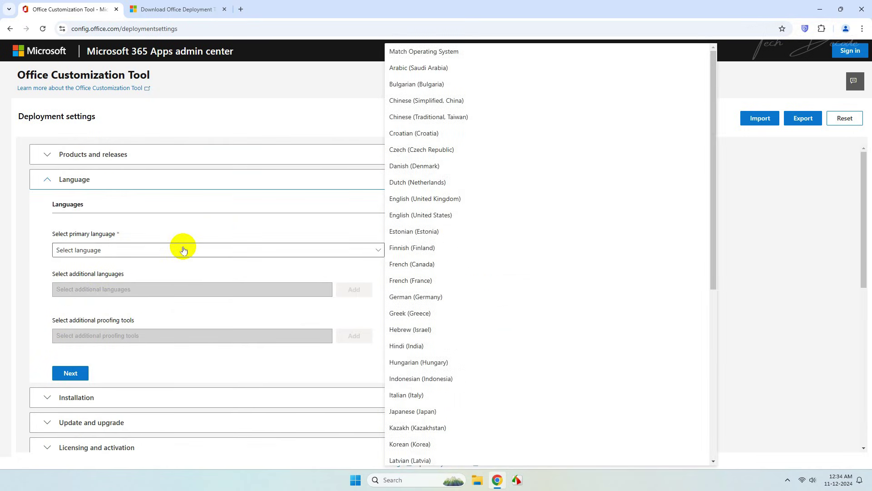
left_click(457, 219)
scroll(259, 259, "down", 2)
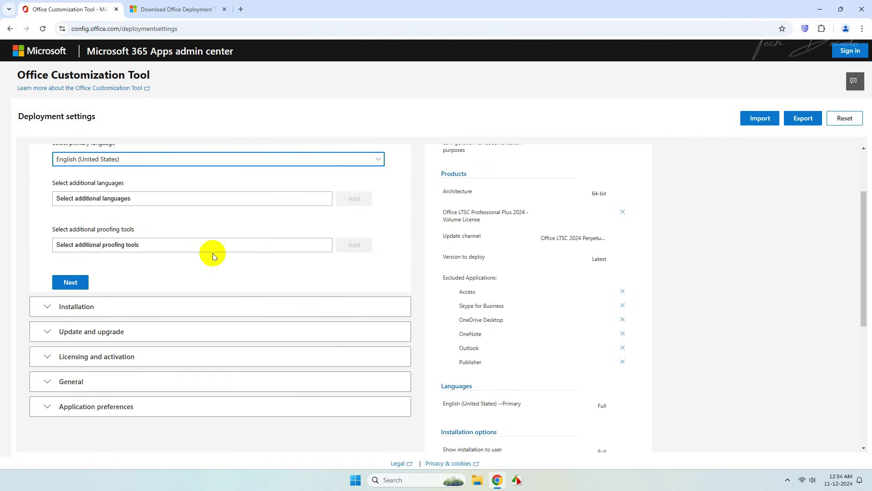
left_click(70, 281)
- Turn off uninstalling older MSI Office versions and advance past Licensing to General
scroll(64, 285, "down", 3)
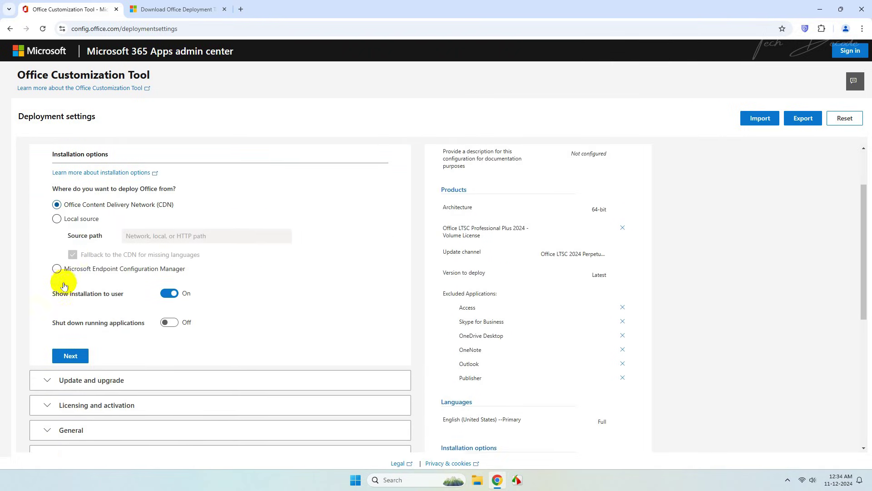
left_click(66, 288)
scroll(64, 290, "down", 1)
scroll(63, 291, "down", 3)
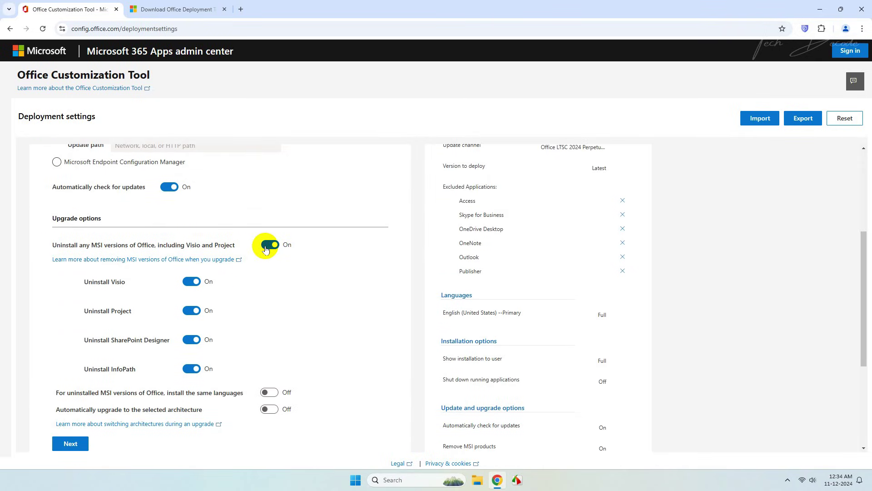
left_click(266, 249)
scroll(263, 244, "down", 3)
left_click(67, 306)
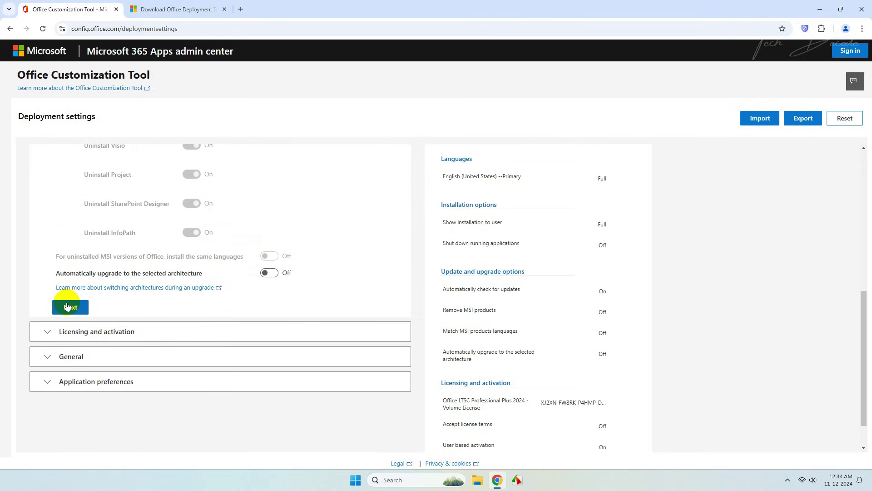
scroll(66, 304, "down", 5)
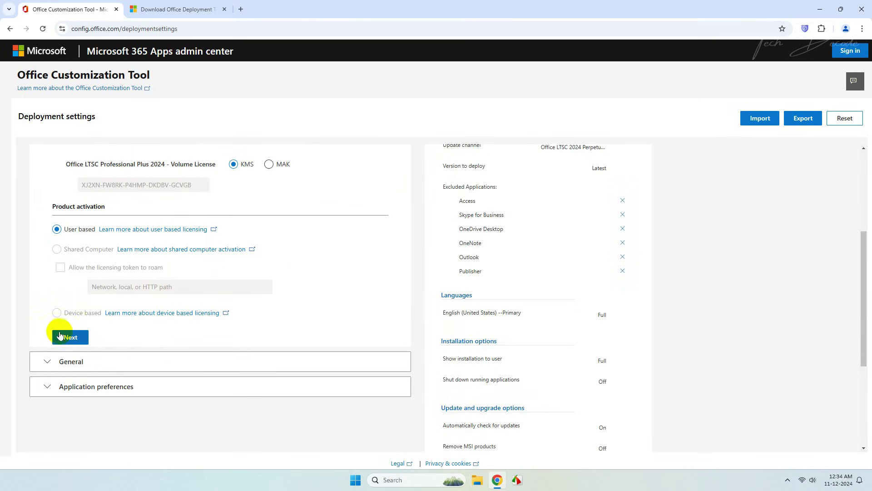
left_click(70, 338)
- Move past General and Application preferences, finish the configuration and begin exporting it
scroll(73, 336, "down", 3)
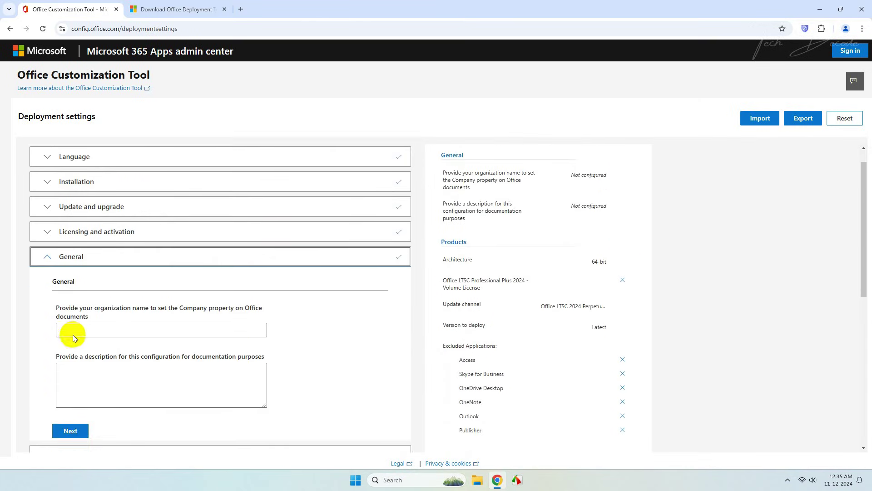
left_click(59, 322)
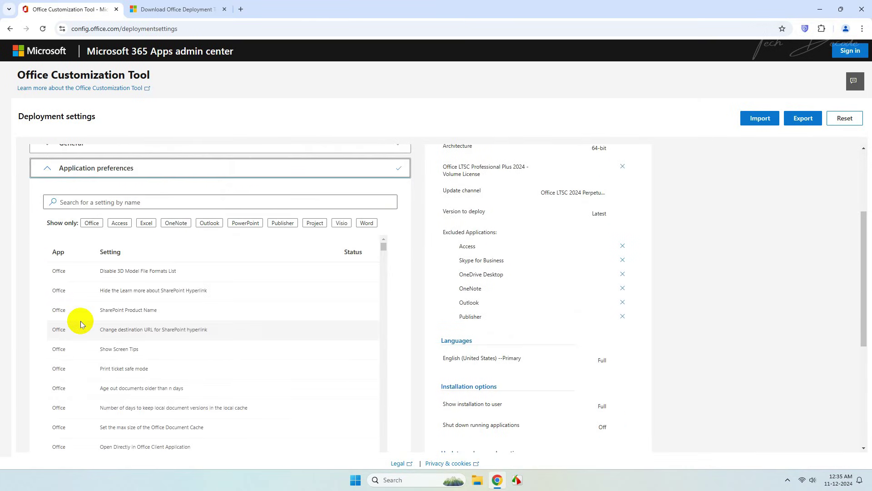
scroll(81, 324, "down", 10)
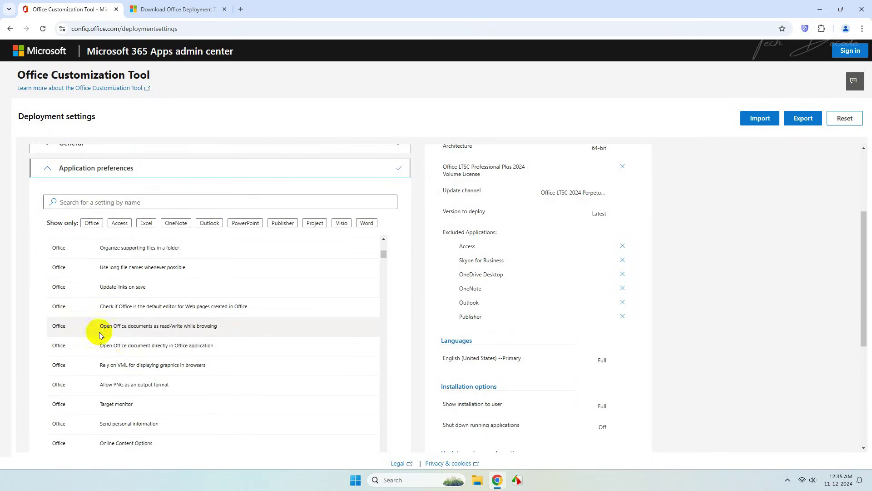
scroll(438, 296, "down", 4)
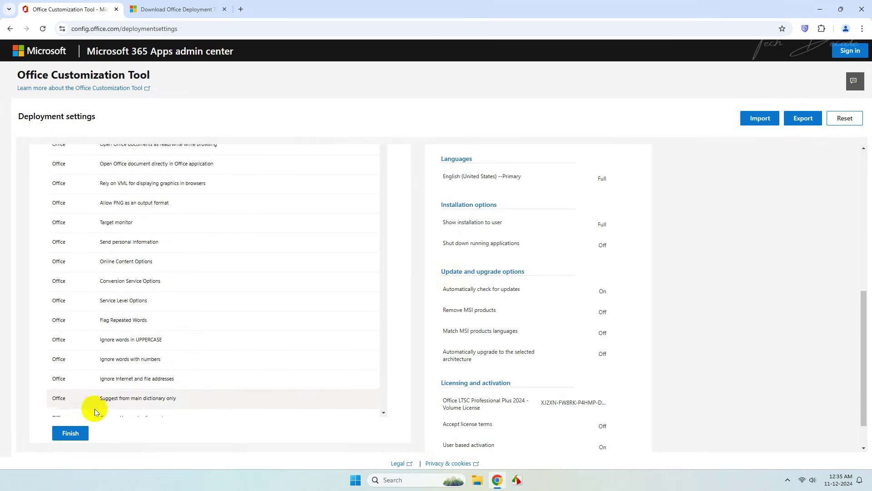
left_click(72, 431)
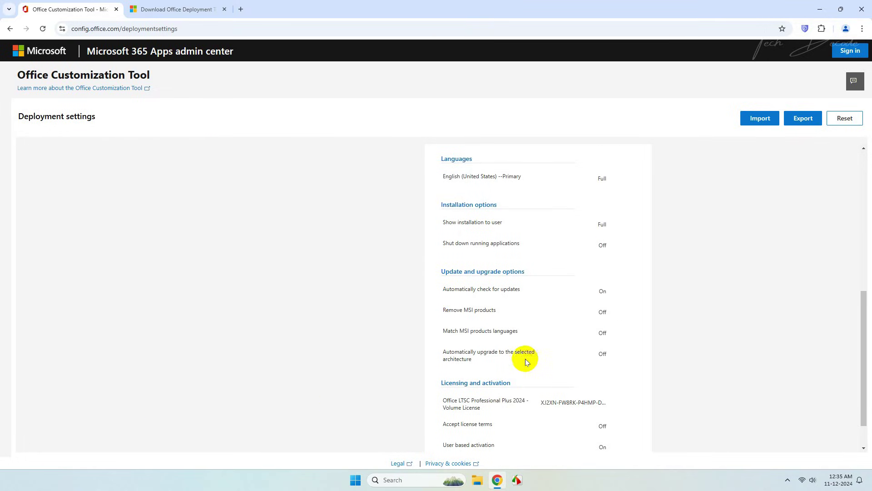
left_click(798, 119)
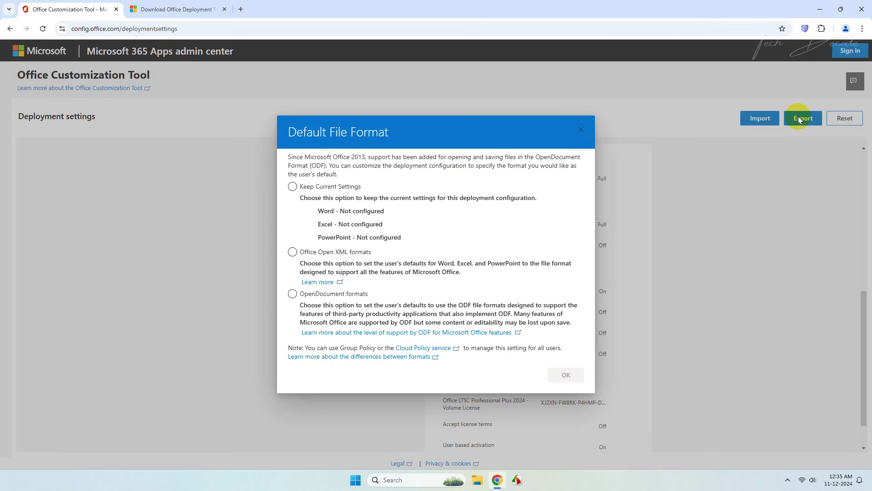
- Export Configuration.xml with Office Open XML as the default format, accepting the license terms
left_click(292, 252)
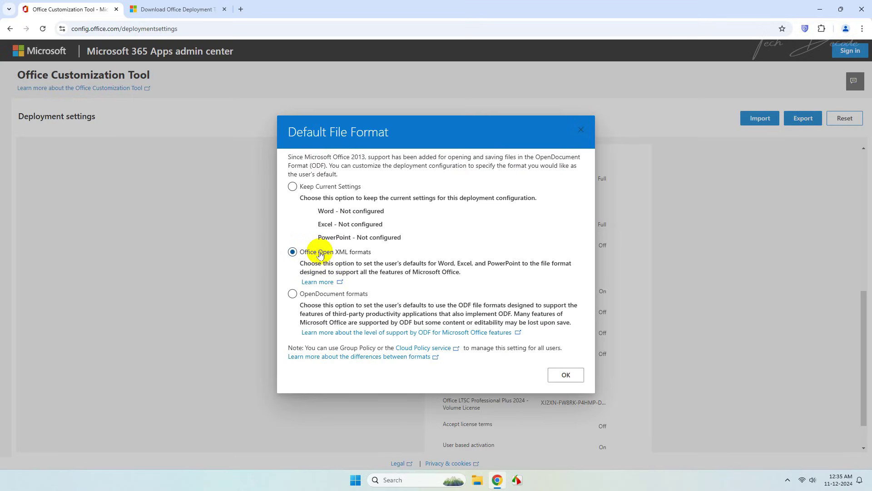
left_click(567, 375)
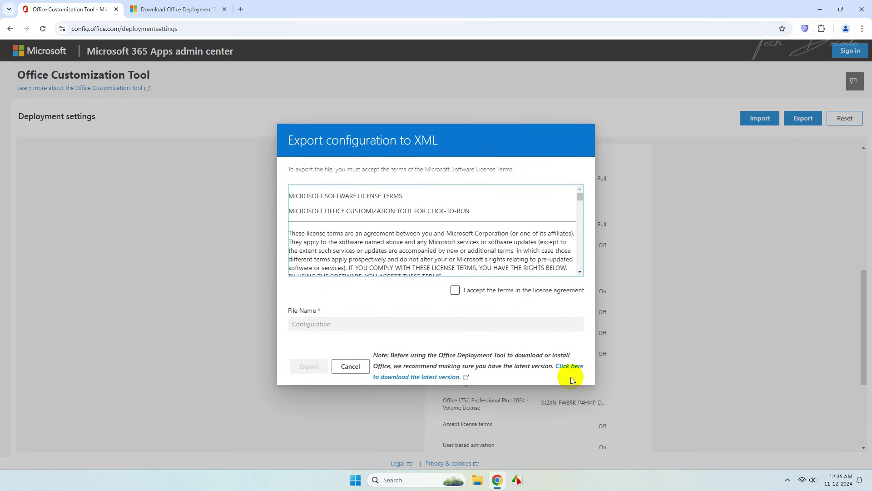
left_click(455, 291)
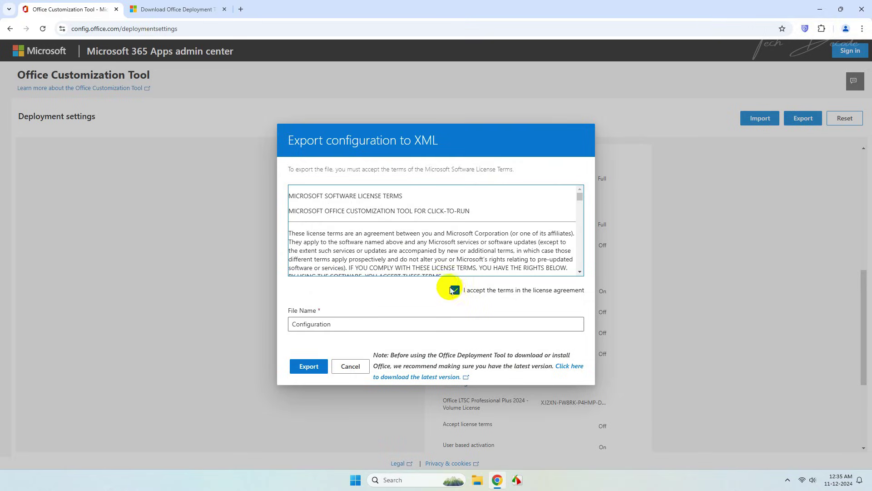
left_click(321, 366)
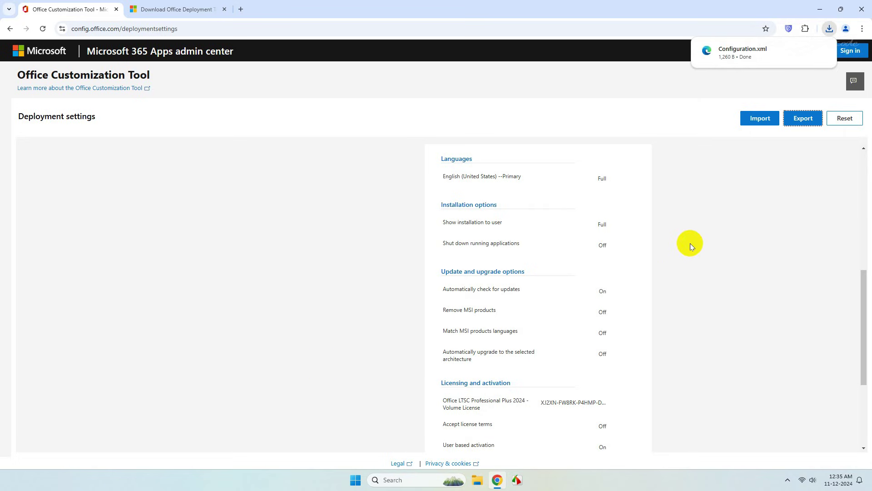
left_click(803, 50)
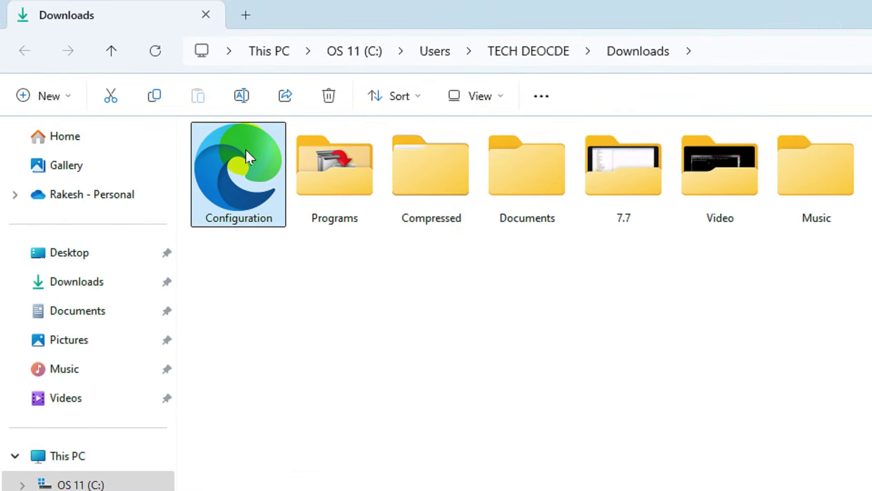
- Cut the Configuration file from Downloads and clear the windows to reach the desktop
right_click(273, 161)
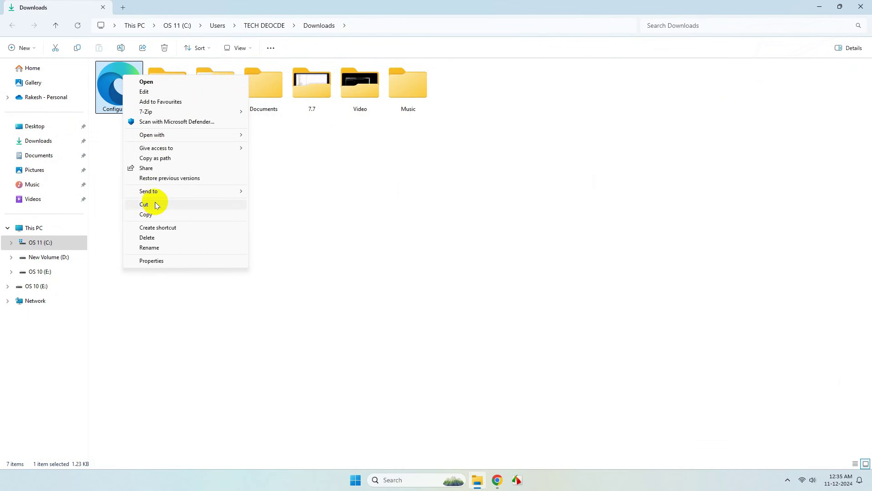
left_click(205, 205)
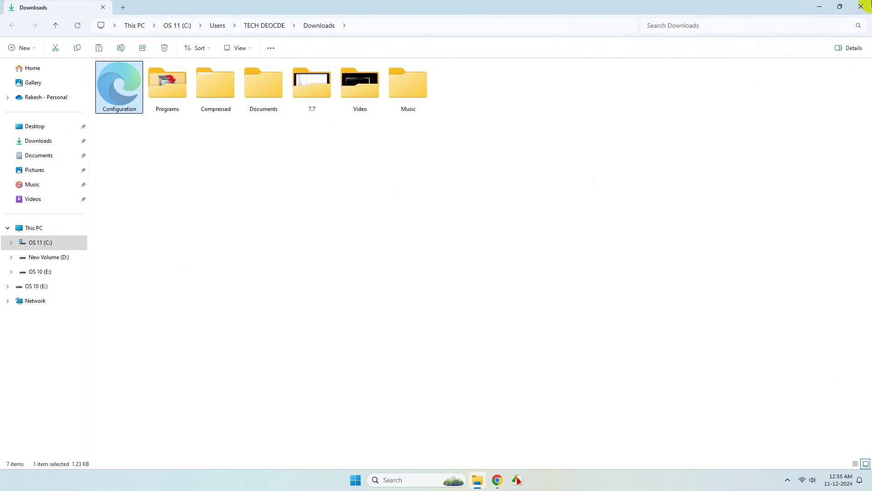
left_click(861, 6)
left_click(820, 6)
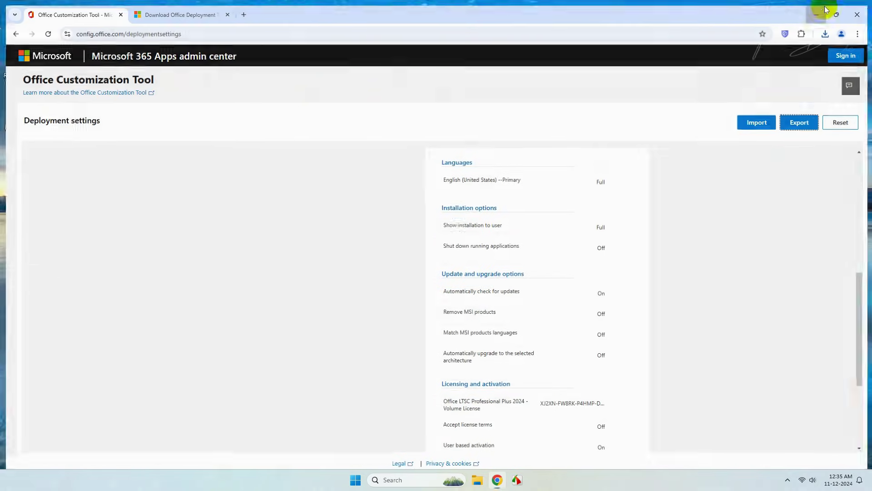
- Create a new desktop folder named 'Office 2024'
right_click(381, 61)
mouse_move(426, 134)
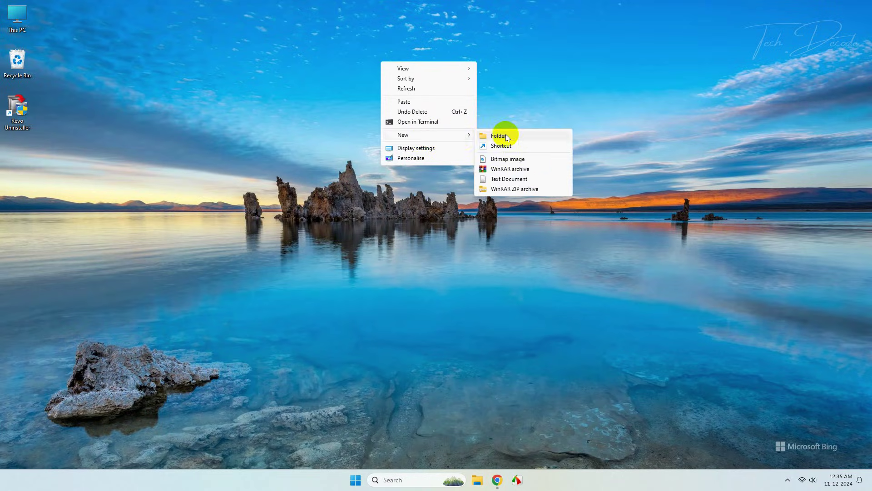
left_click(491, 132)
type("Office ")
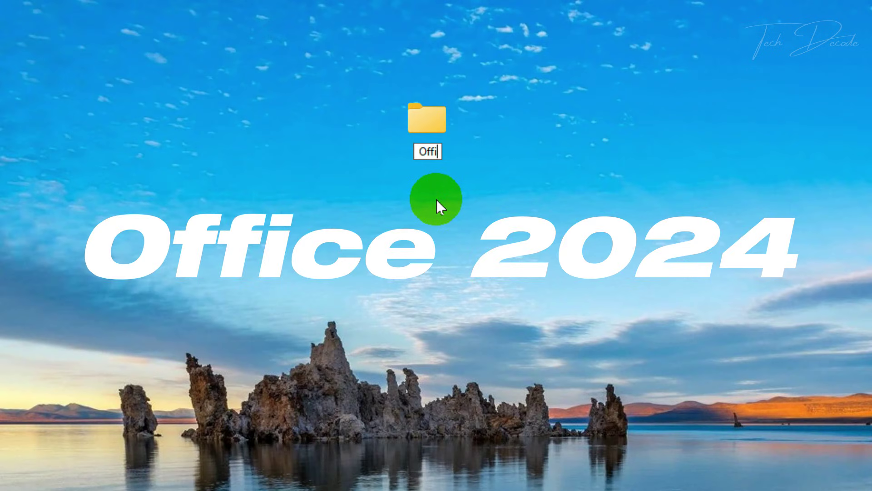
type("2024")
key("Return")
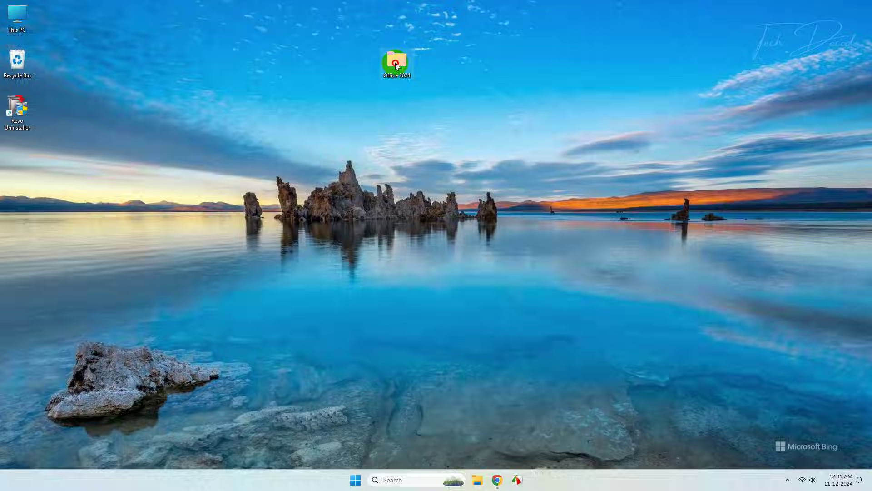
- Paste the Configuration file into the Office 2024 folder and return to Chrome
double_click(396, 65)
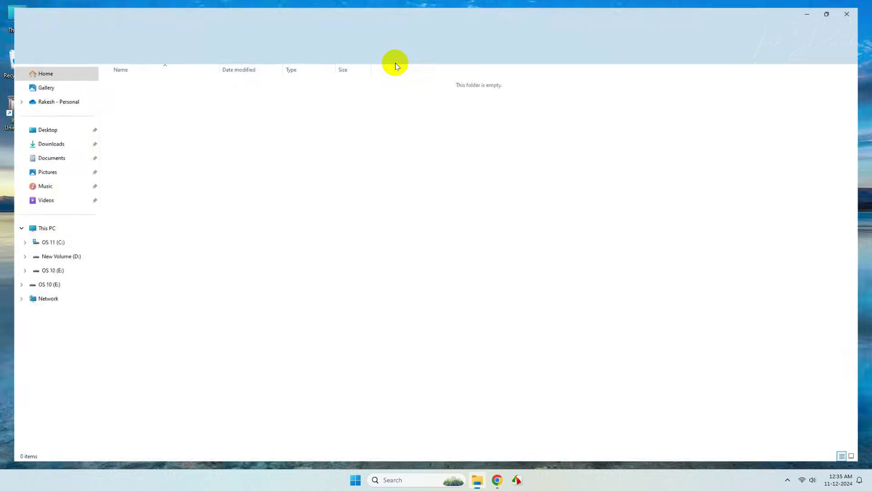
right_click(236, 128)
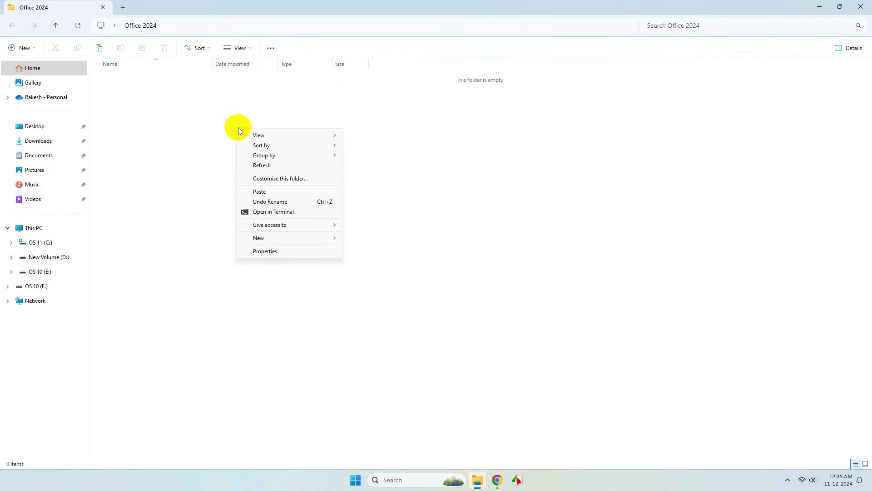
left_click(268, 191)
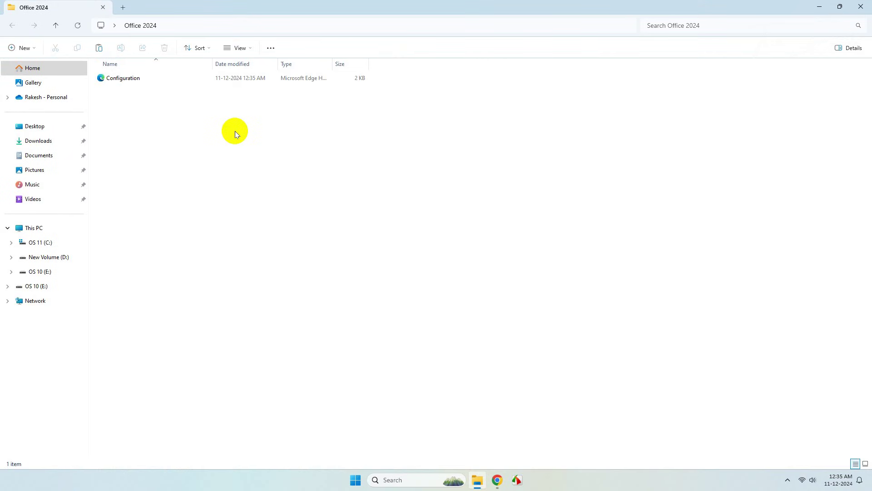
left_click(497, 480)
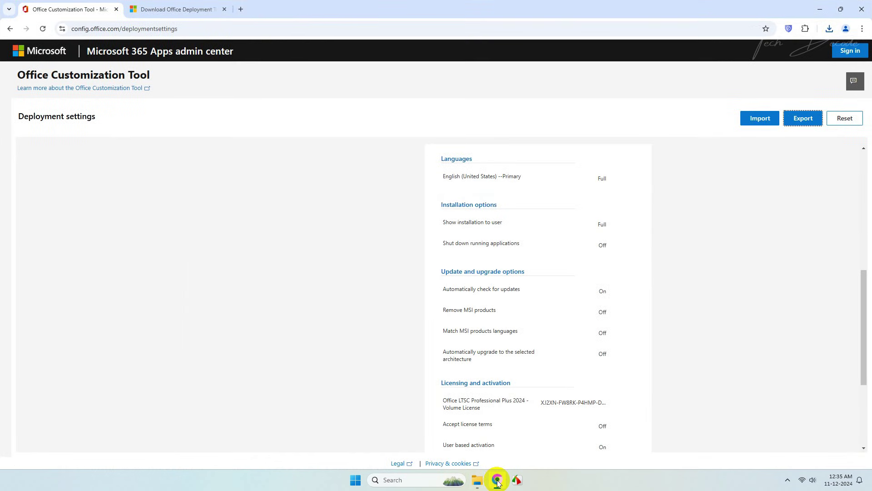
- Download officedeploymenttool_18129-20030.exe from the Download Center through the download manager
left_click(192, 13)
left_click(230, 29)
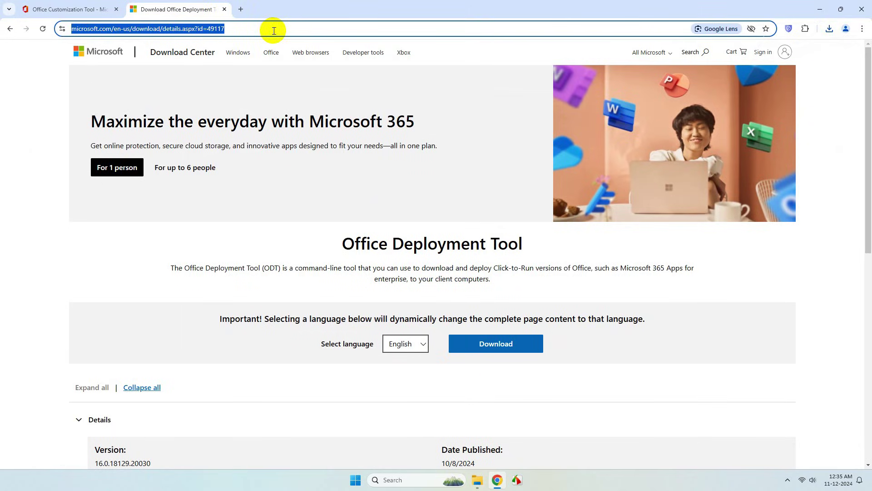
scroll(407, 96, "down", 2)
left_click_drag(334, 156, 536, 156)
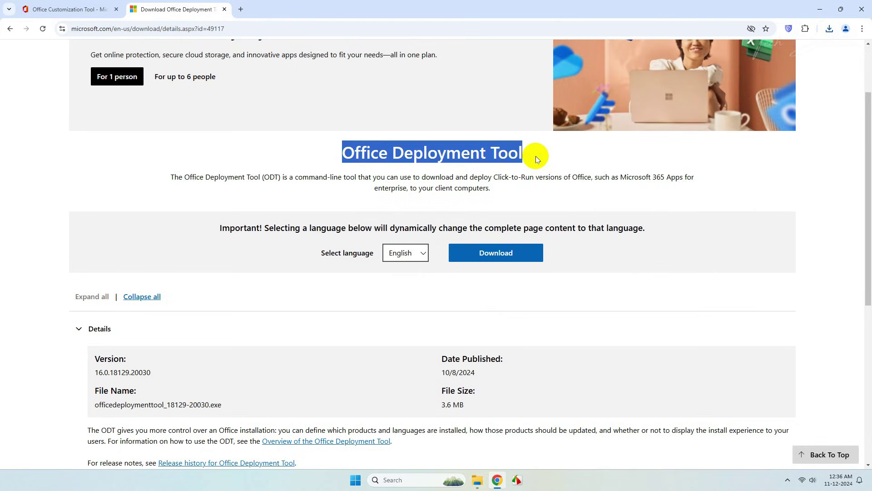
left_click(510, 253)
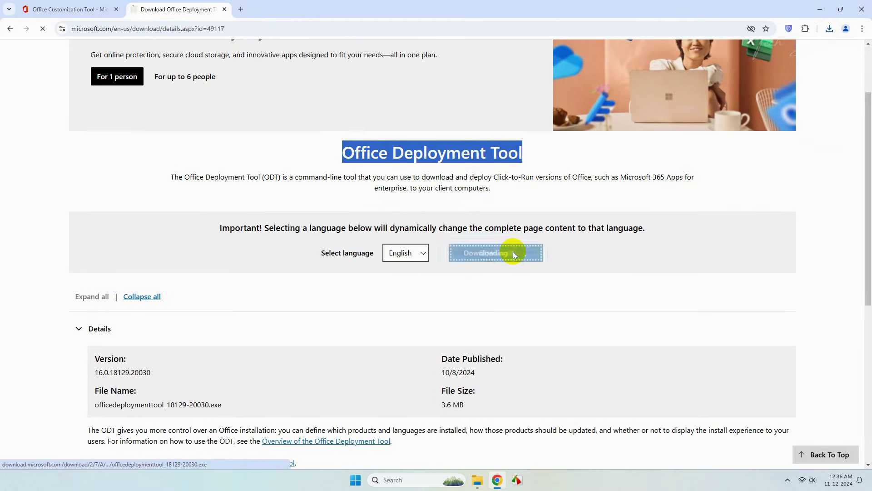
left_click(434, 279)
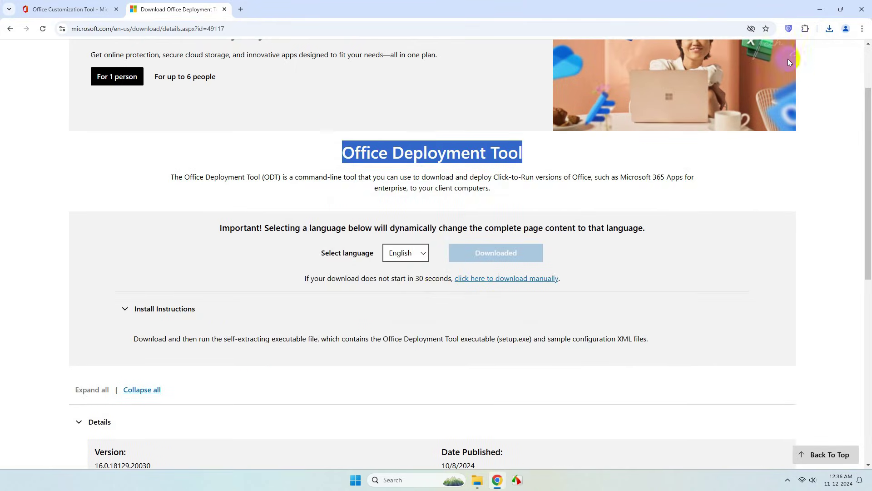
left_click(820, 9)
left_click(788, 480)
- Run the downloaded Office Deployment Tool as administrator from its download folder
left_click(786, 437)
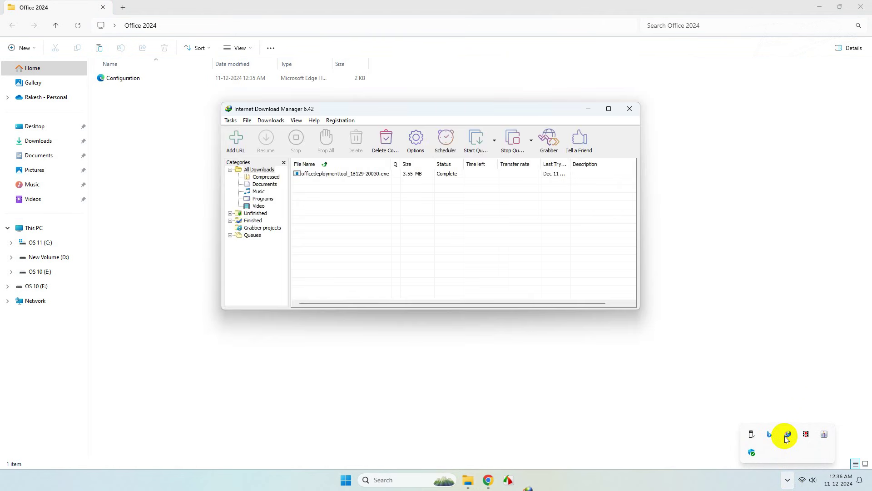
right_click(377, 174)
left_click(383, 194)
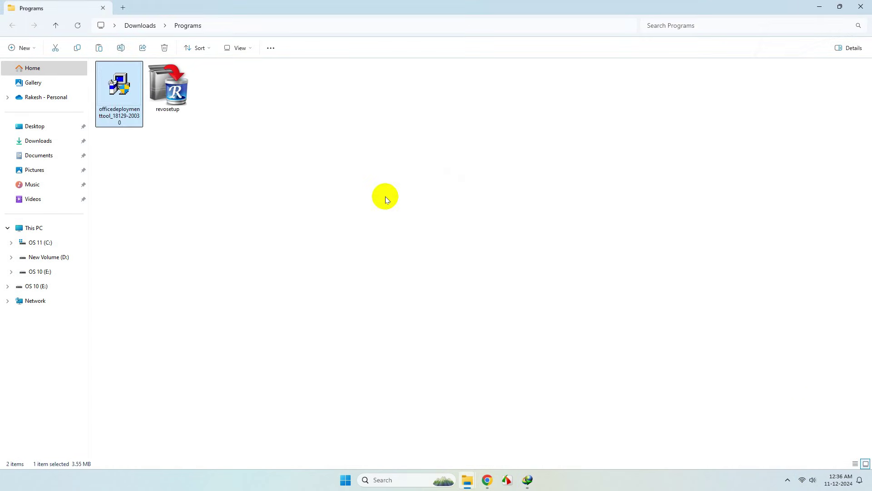
left_click(117, 89)
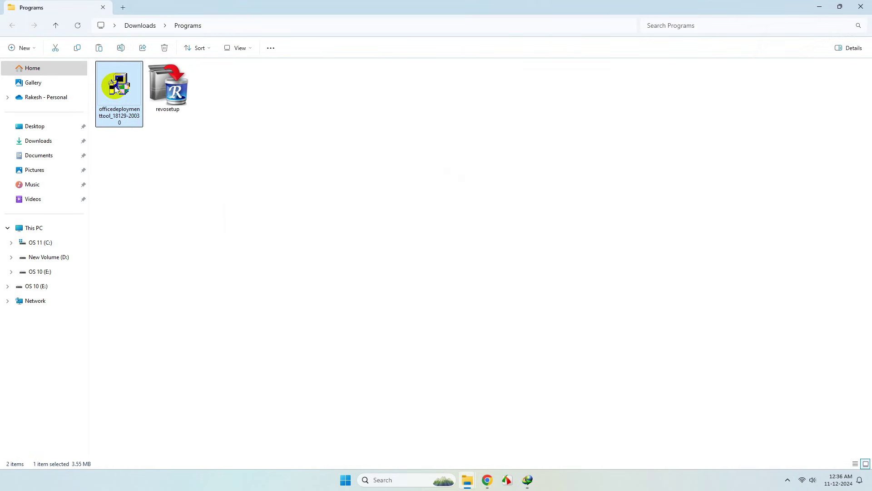
right_click(116, 89)
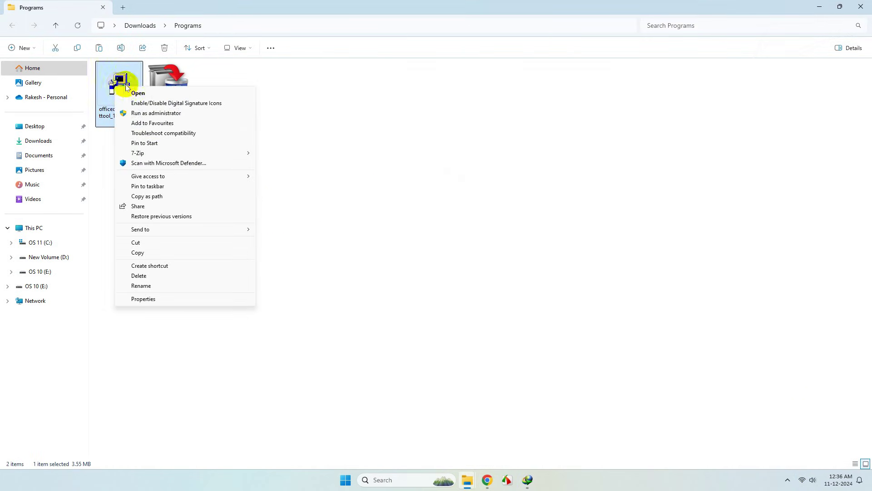
left_click(206, 113)
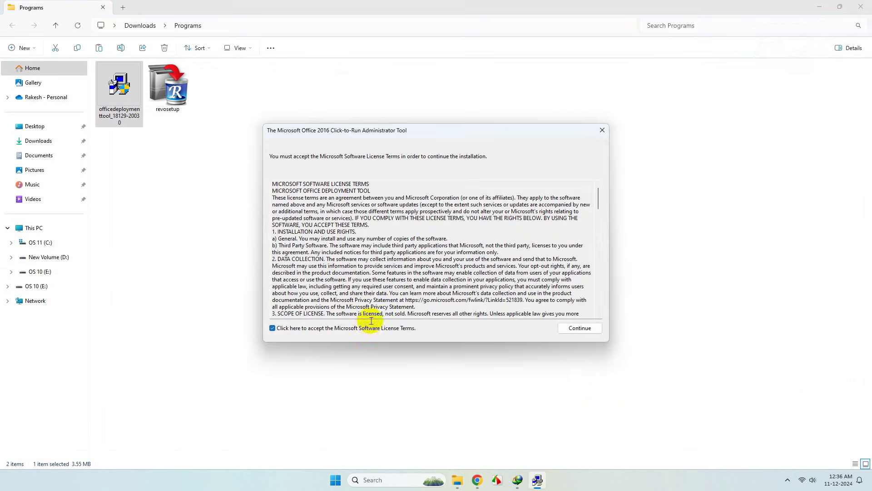
- Accept the license and extract the tool's files into the Office 2024 folder
left_click(580, 328)
scroll(468, 247, "down", 2)
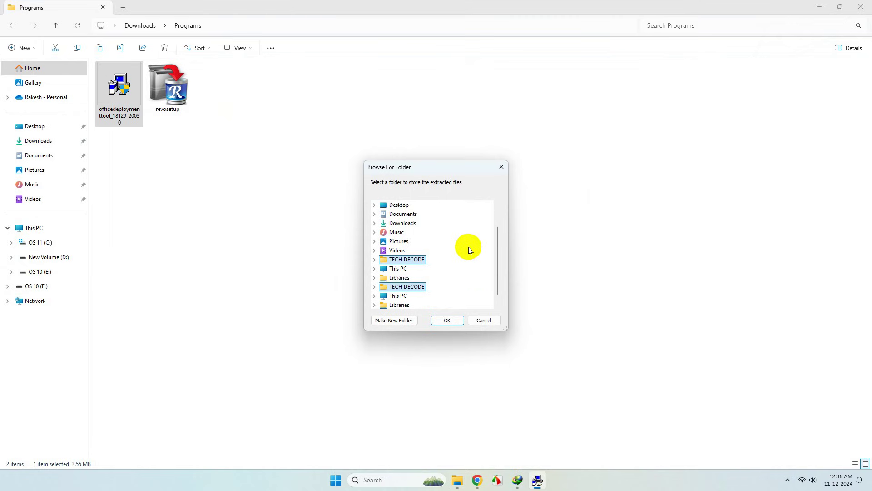
left_click(402, 296)
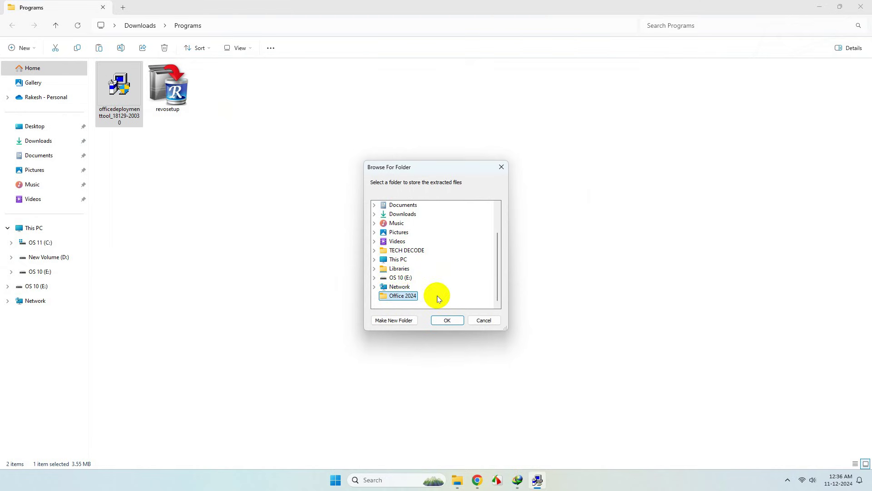
left_click(441, 321)
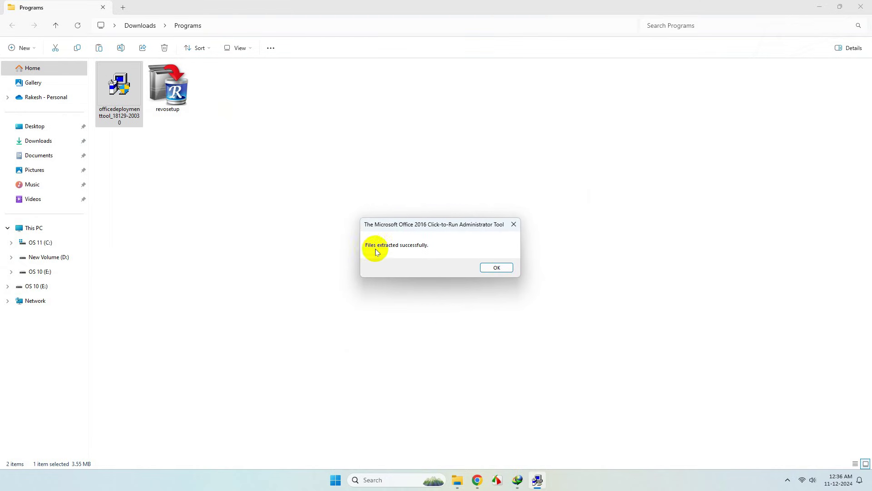
left_click(497, 268)
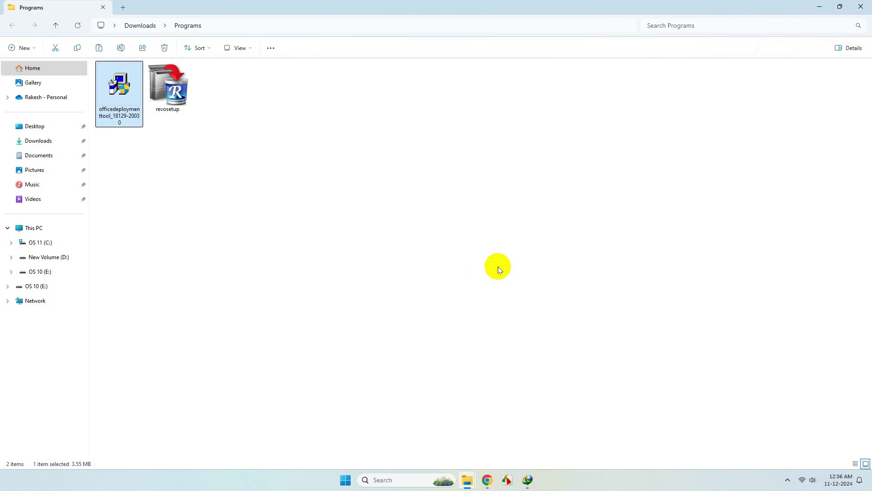
left_click(860, 9)
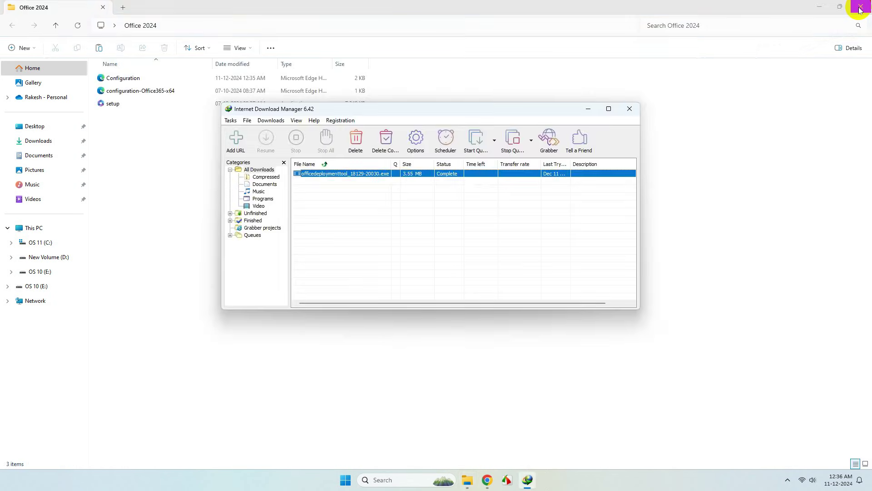
- Close the download manager and rename Configuration to lowercase 'configuration' in Office 2024
left_click(630, 109)
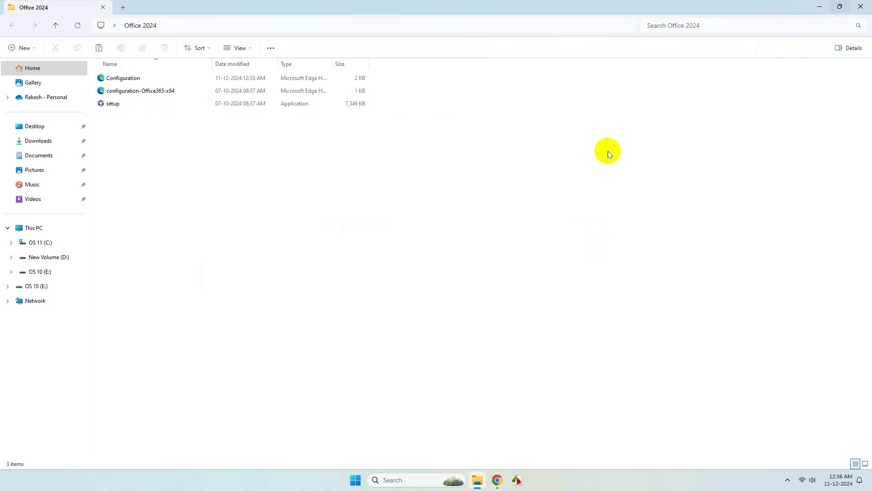
left_click(136, 79)
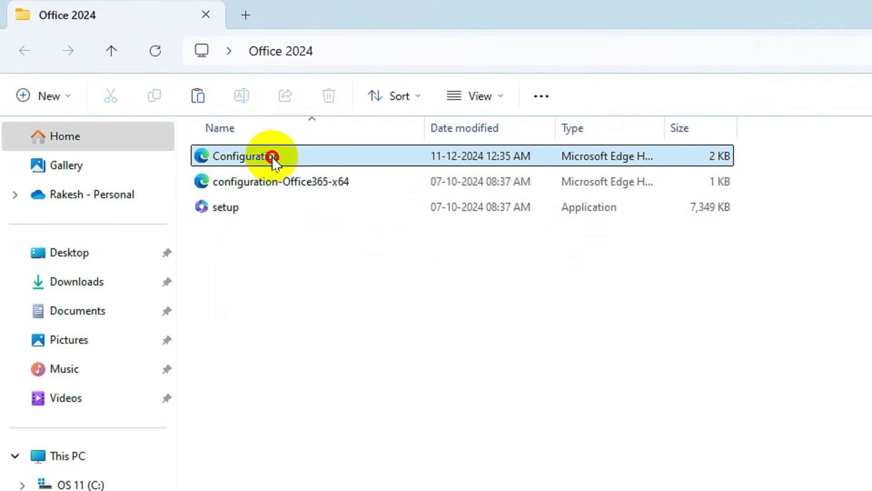
left_click(271, 178)
left_click(253, 206)
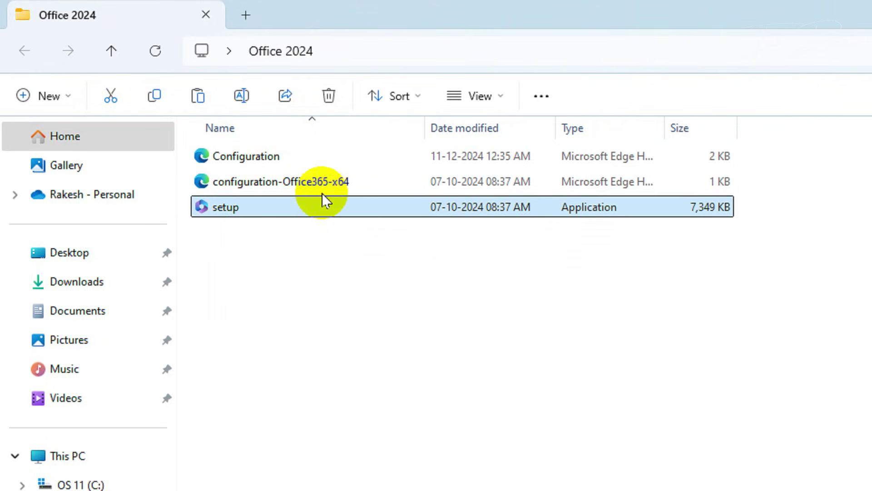
left_click(261, 155)
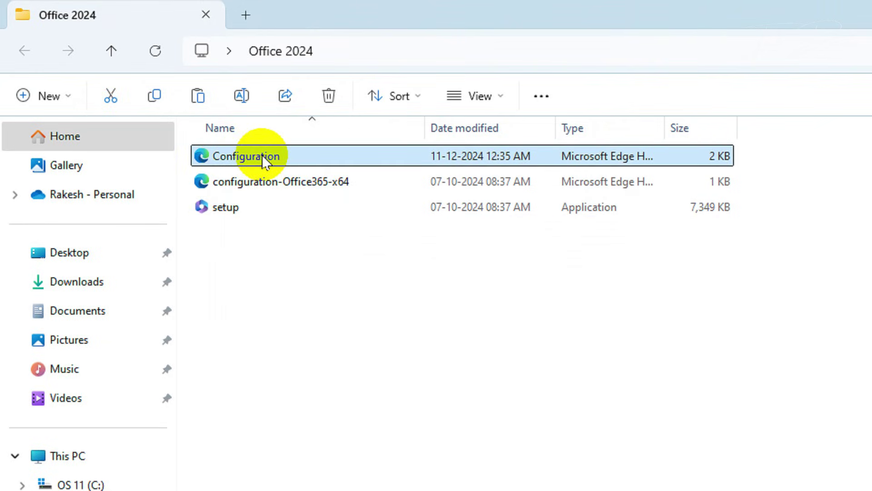
left_click(220, 157)
left_click(220, 157)
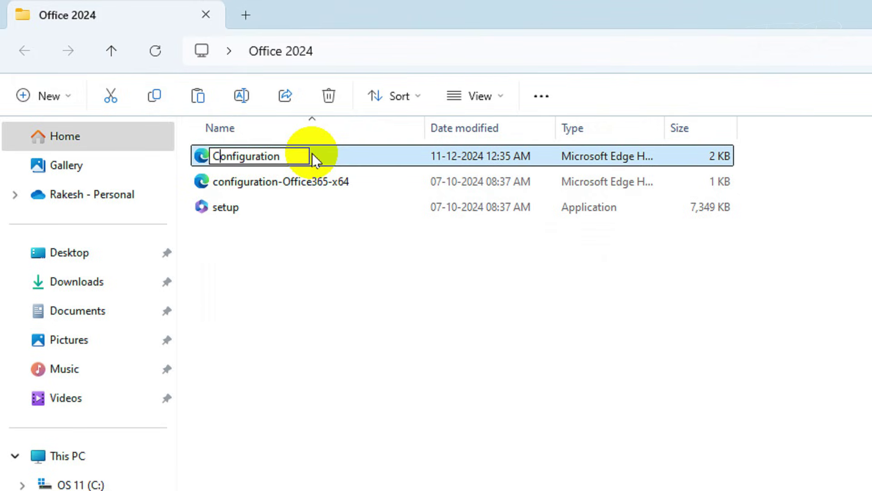
key("BackSpace")
type("c")
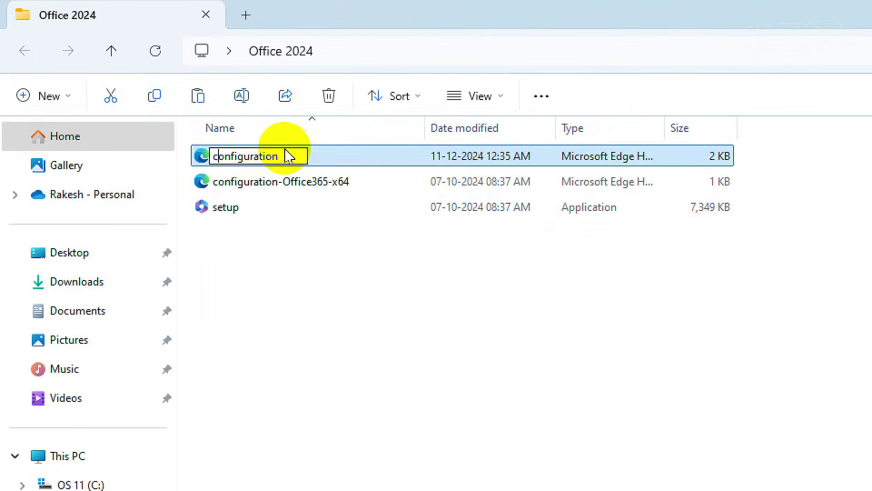
left_click(318, 219)
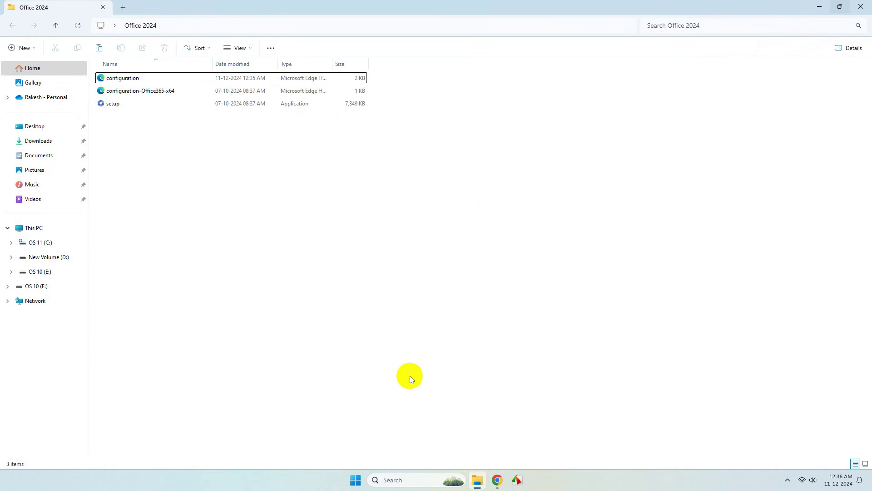
- Open Windows Security's Virus & threat protection settings
left_click(405, 474)
type("win")
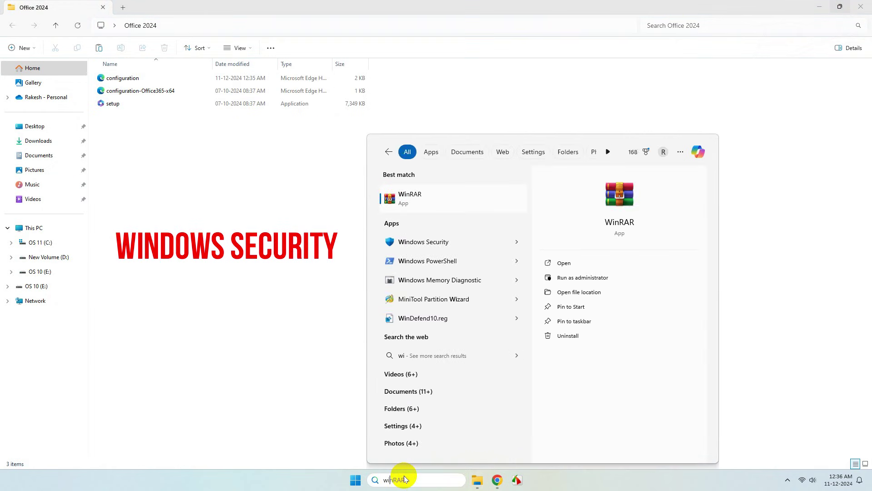
type("dows")
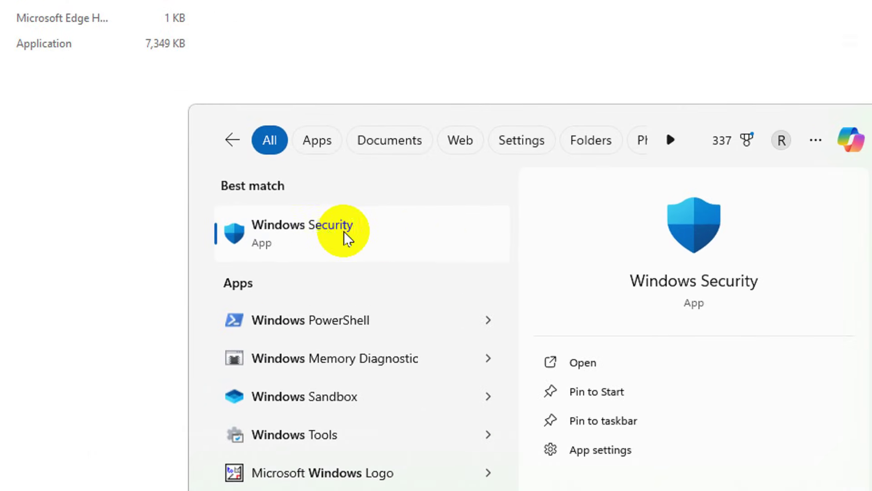
left_click(431, 242)
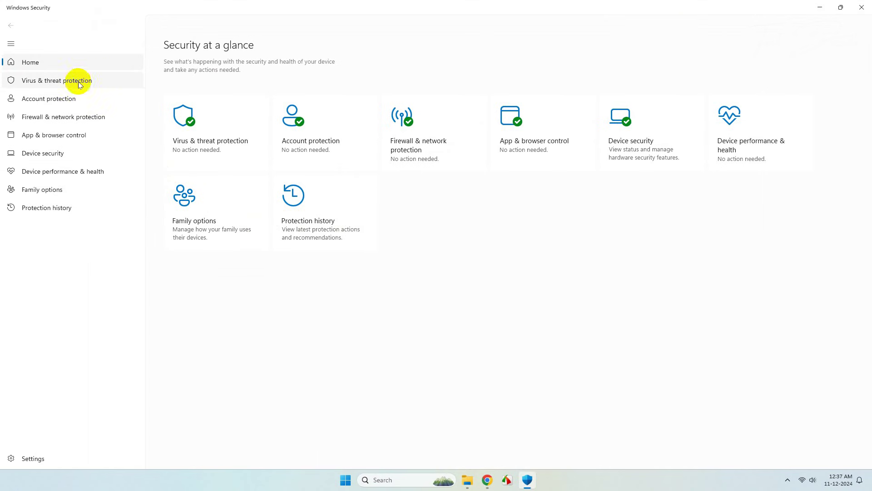
left_click(102, 79)
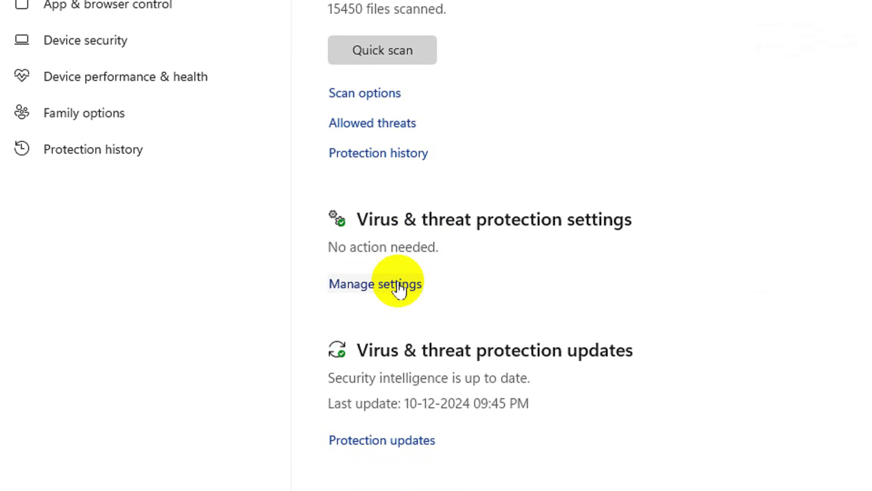
left_click(399, 287)
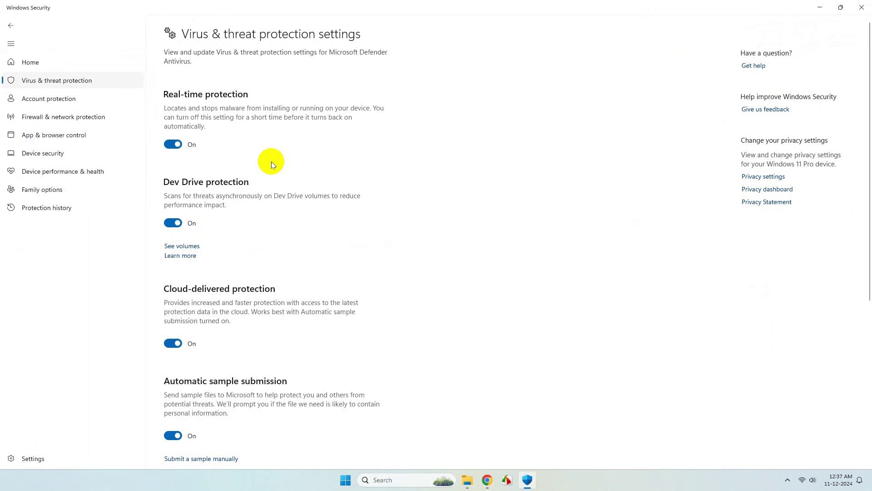
- Turn off real-time protection, cloud-delivered protection and automatic sample submission
scroll(271, 161, "down", 5)
scroll(272, 162, "up", 5)
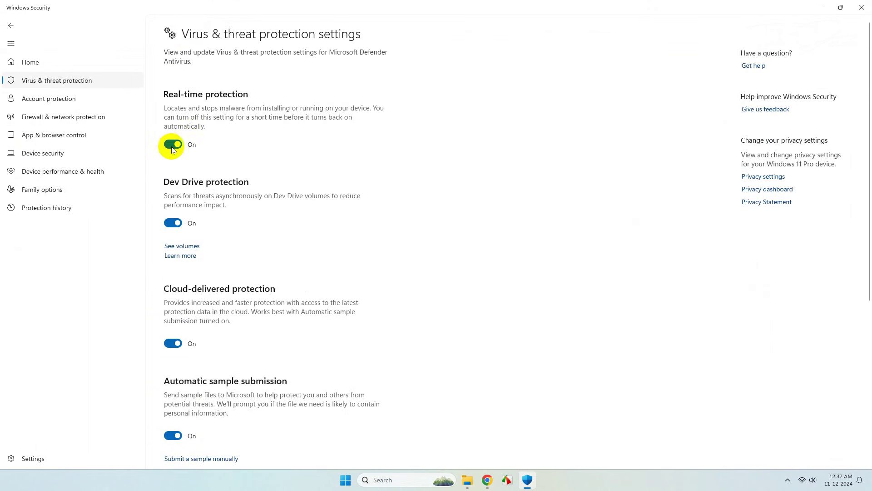
left_click(171, 142)
scroll(332, 184, "down", 5)
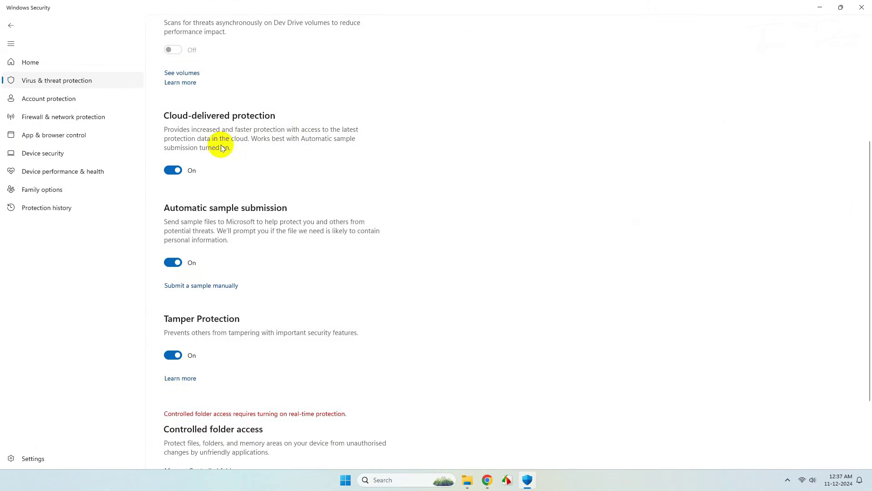
left_click(173, 169)
left_click(173, 281)
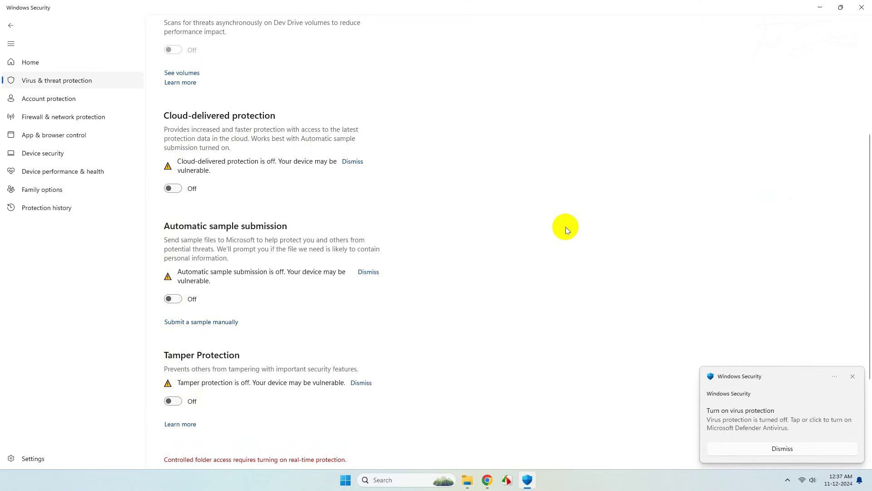
left_click(823, 8)
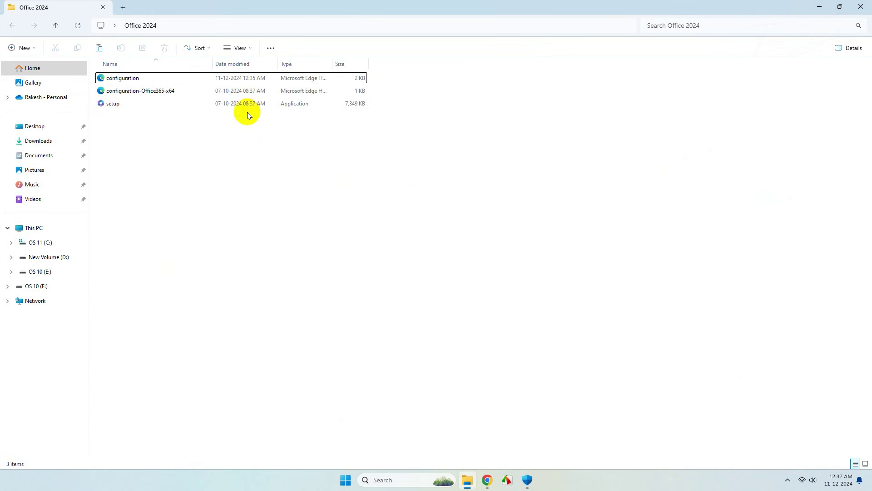
- Copy the Office 2024 folder's full path from the address bar
left_click(392, 45)
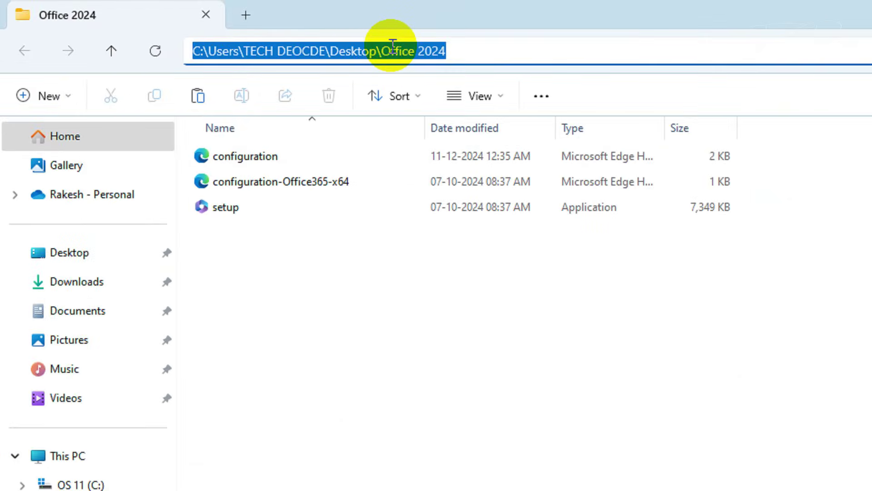
right_click(486, 42)
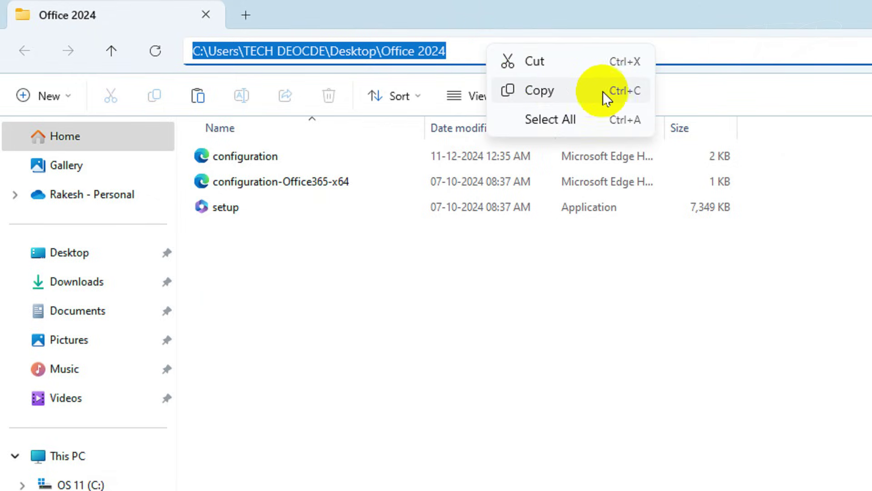
left_click(611, 92)
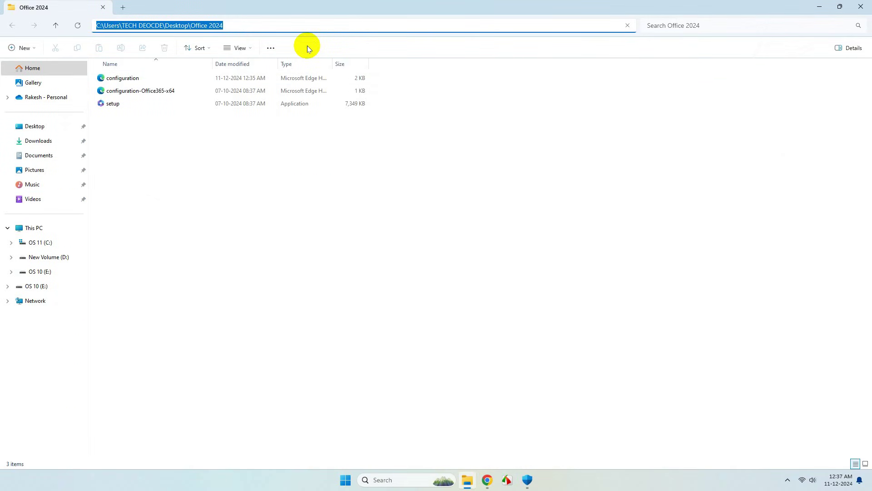
- Launch Command Prompt as administrator and move it beside File Explorer
left_click(385, 476)
type("cm")
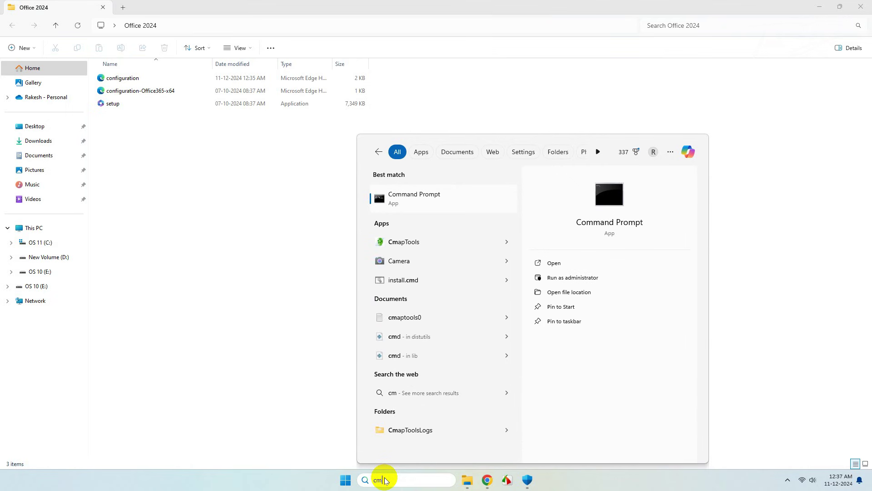
type("d")
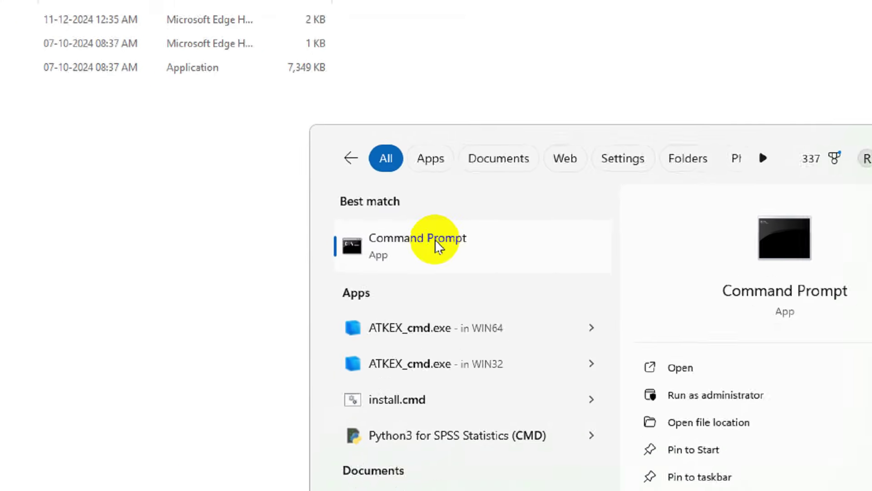
right_click(438, 252)
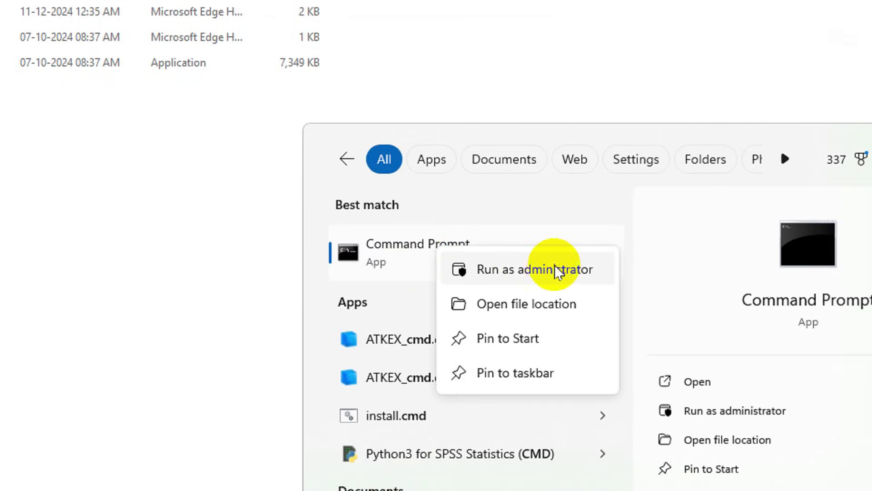
left_click(584, 270)
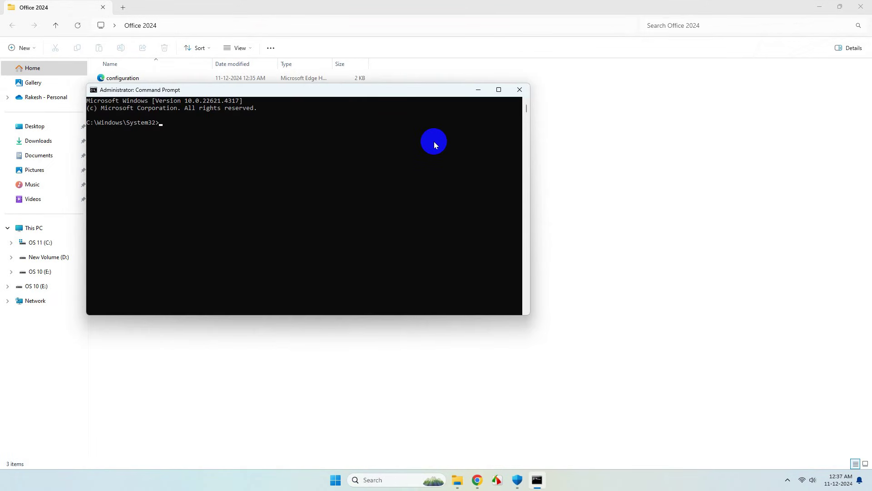
left_click_drag(389, 91, 638, 45)
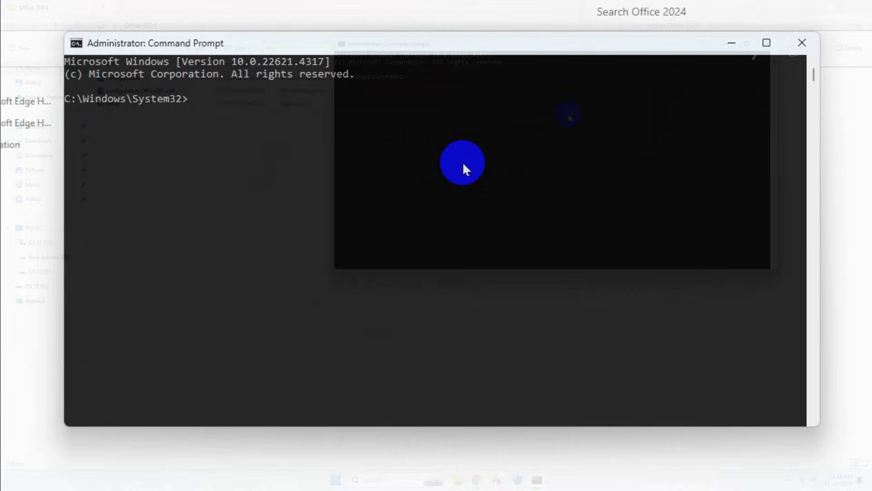
- Change into the Office 2024 folder and run setup /configure configuration.xml
type("cd")
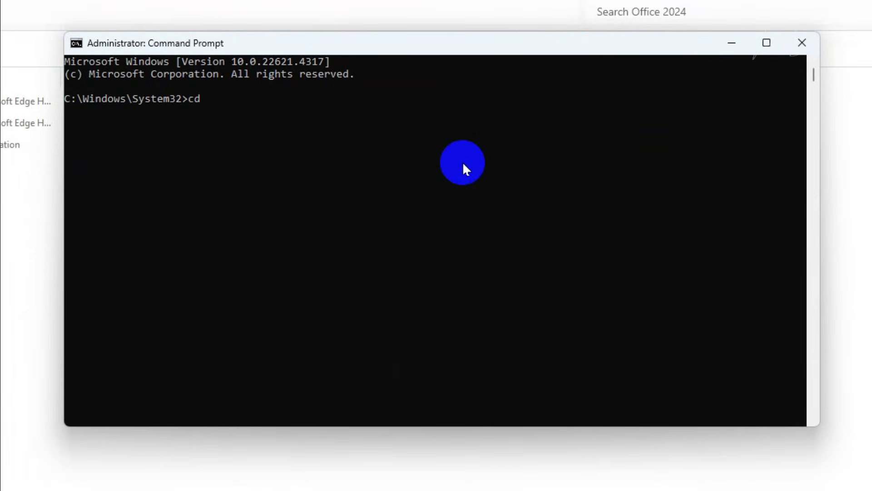
right_click(437, 46)
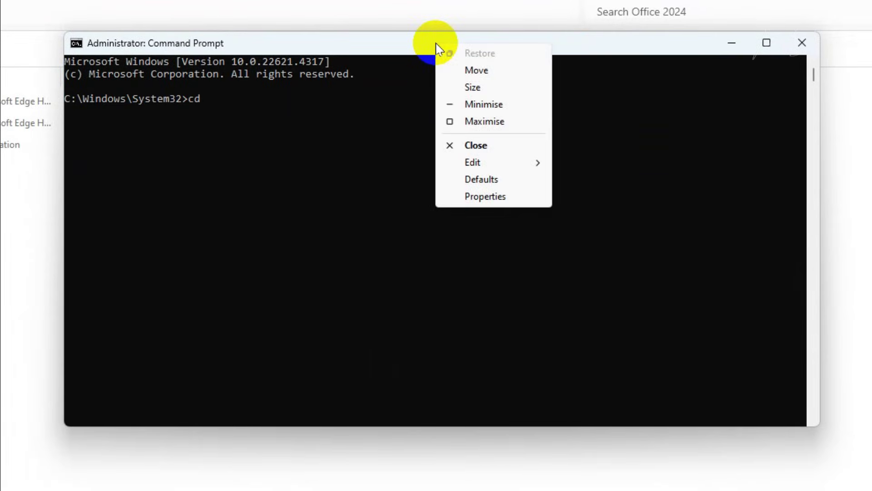
mouse_move(498, 164)
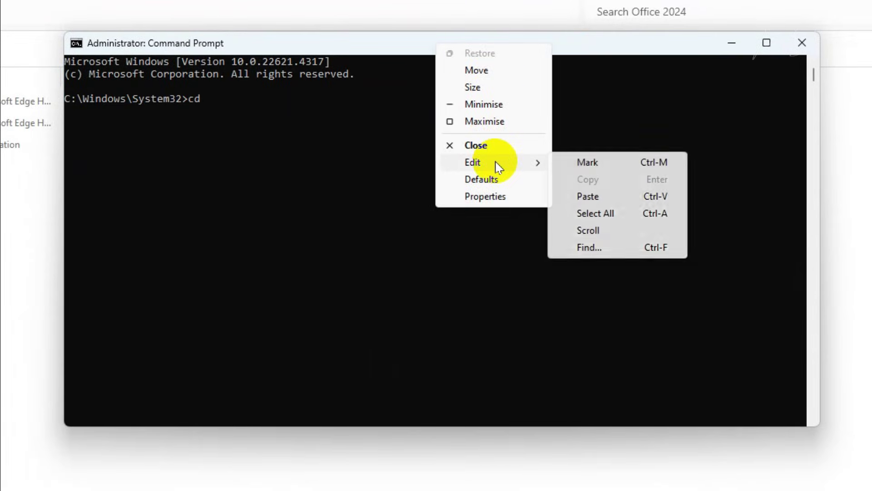
left_click(586, 196)
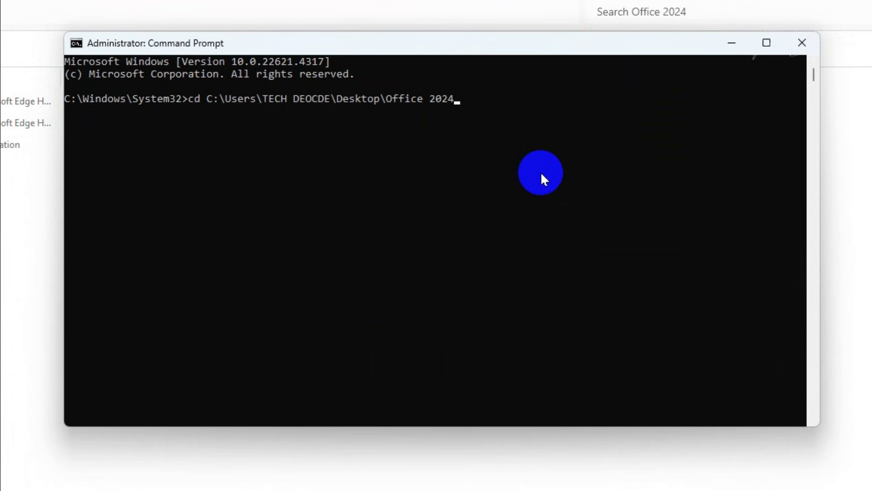
key("Return")
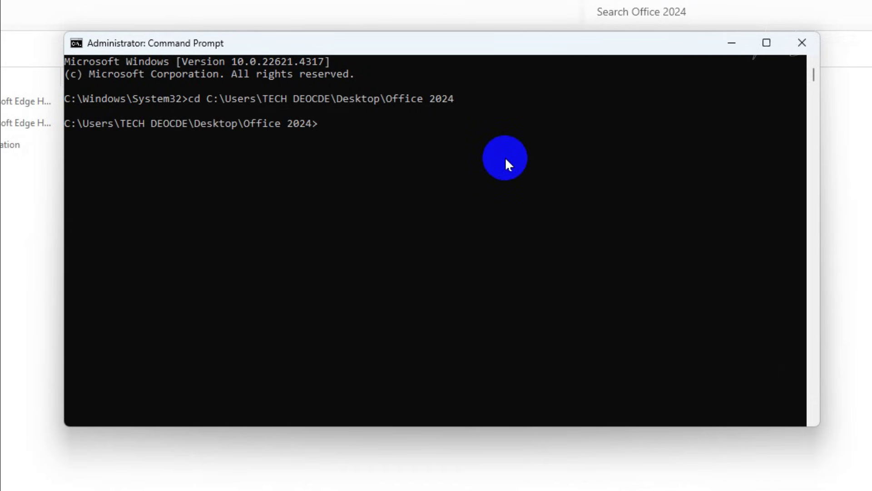
type("up")
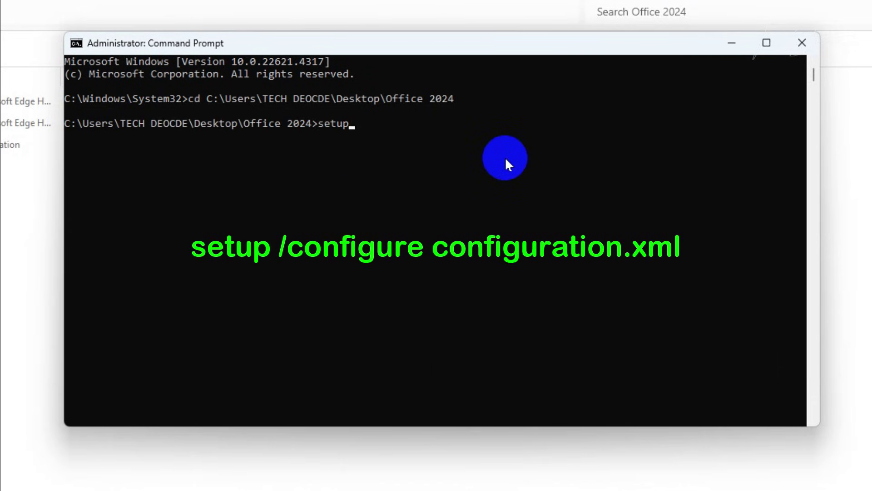
type(" /configure configuration")
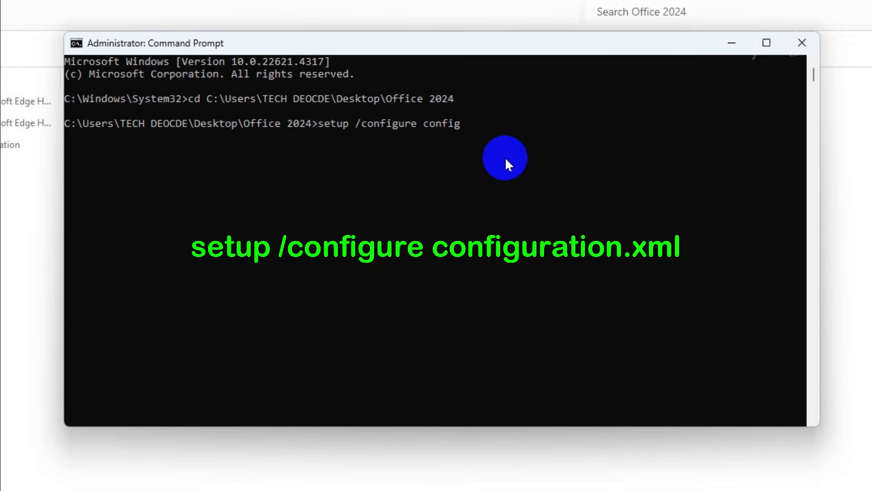
type(".xml")
key("Return")
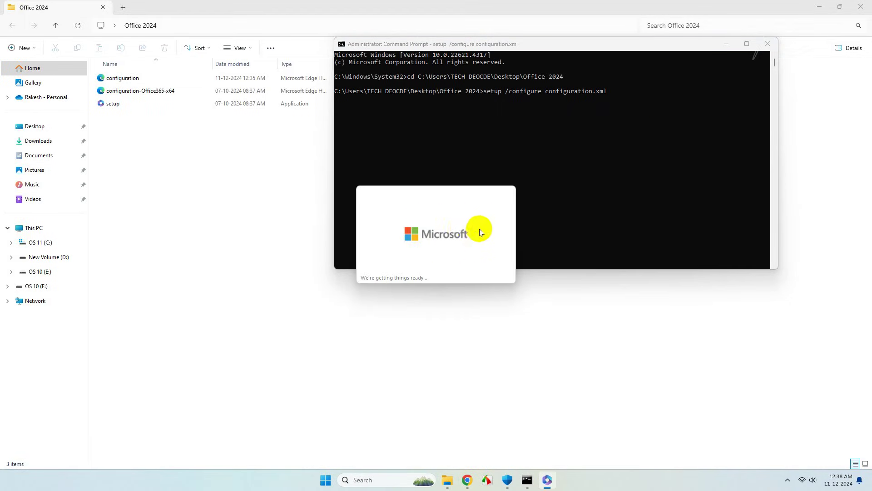
- Wait for the Office installation to finish and close the 'You're all set!' message
left_click(726, 43)
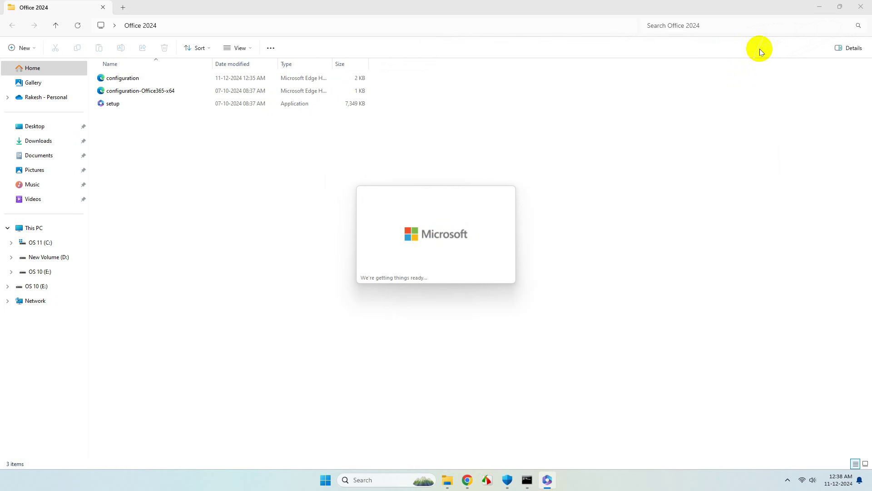
left_click(820, 6)
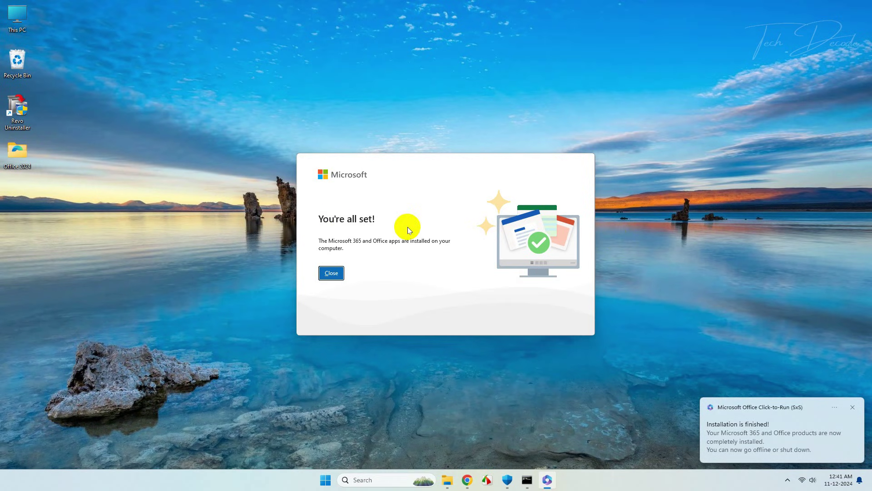
left_click(328, 272)
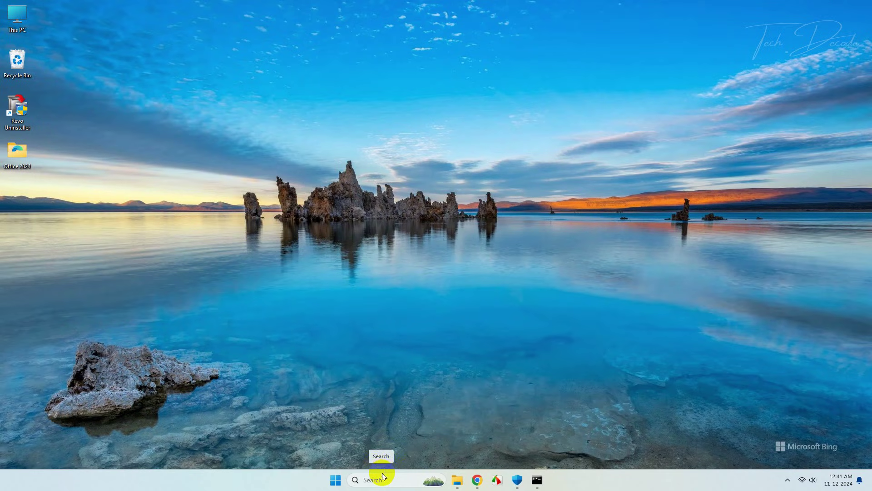
- Close Command Prompt, then launch Word and create a blank document
left_click(537, 480)
left_click(768, 44)
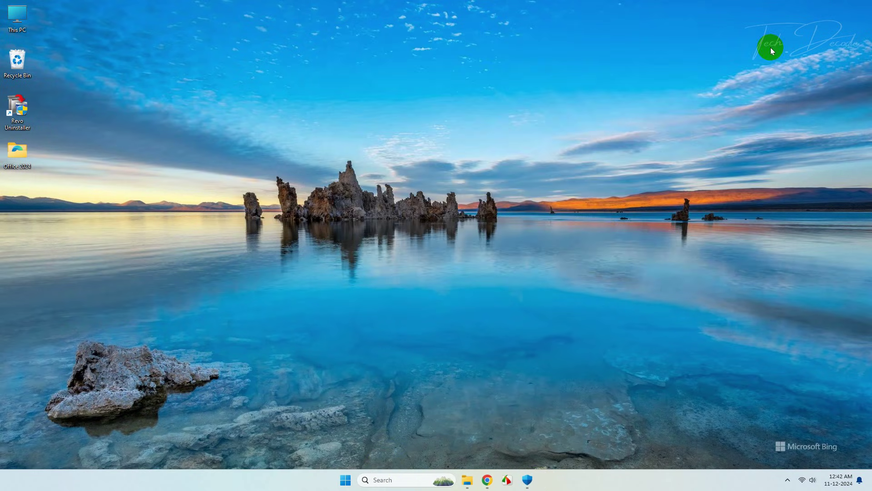
left_click(395, 480)
type("word")
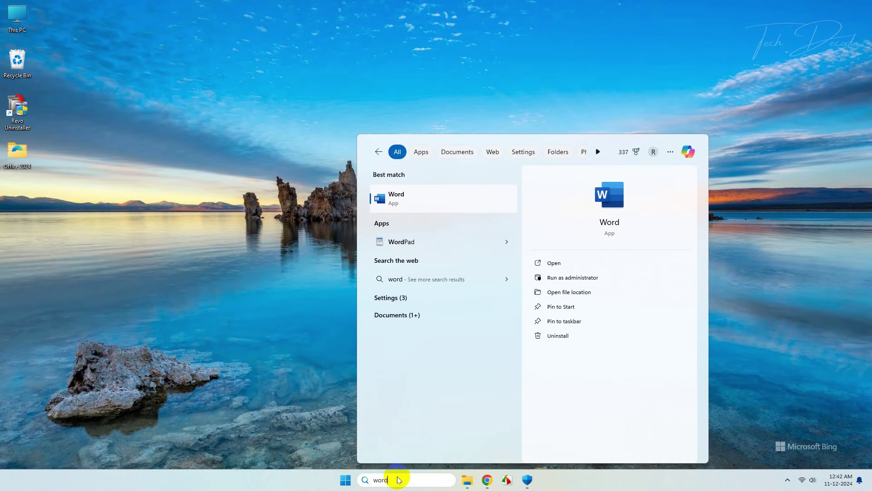
left_click(450, 203)
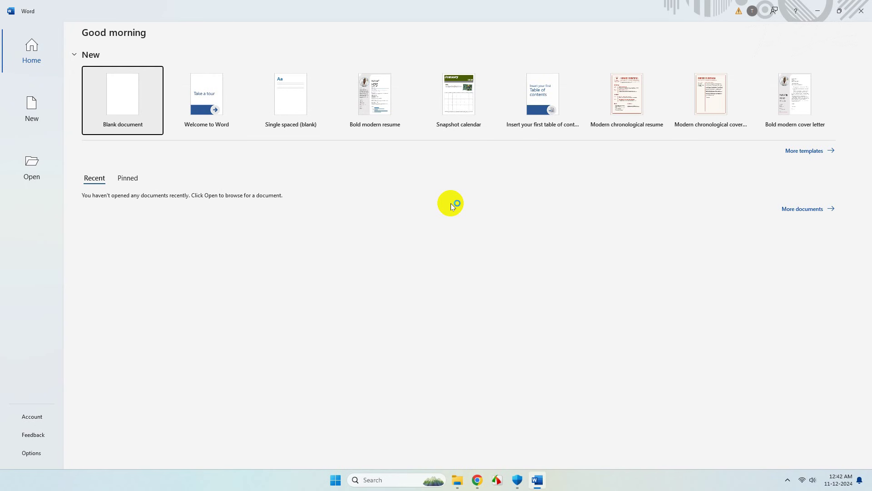
left_click(136, 97)
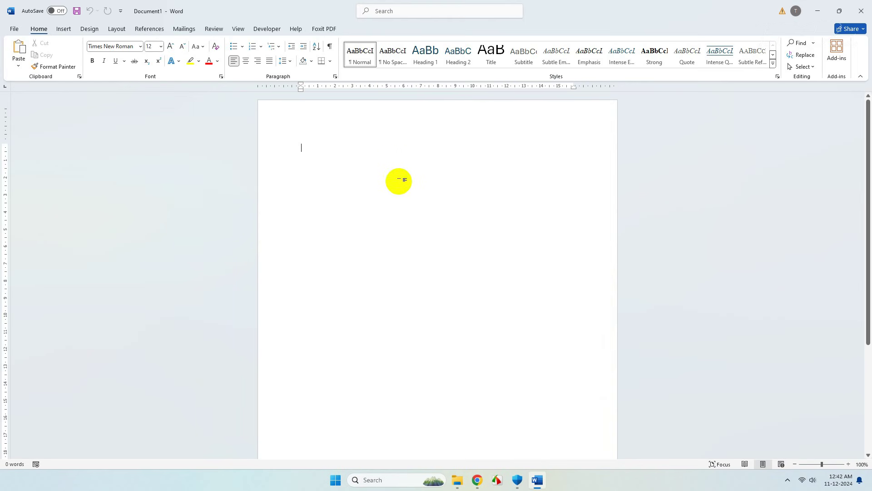
key("super+d")
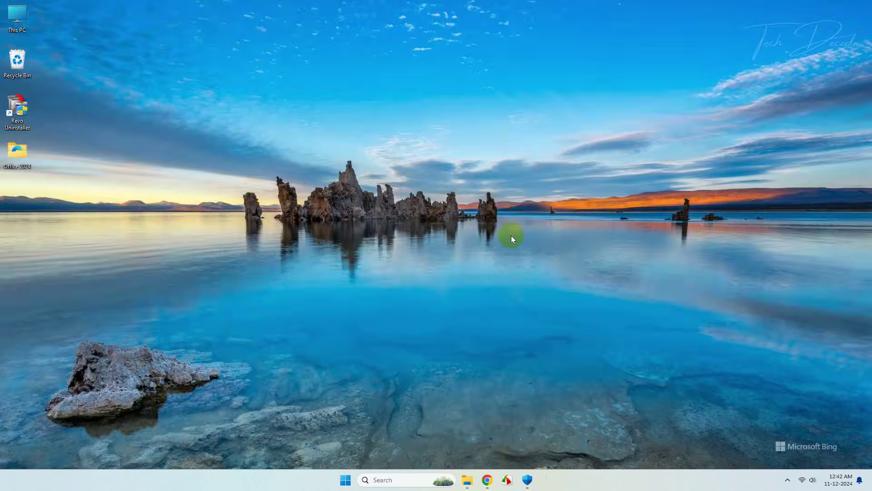
- Launch Excel, create a blank workbook, and close Excel
key("super")
type("excel")
key("Return")
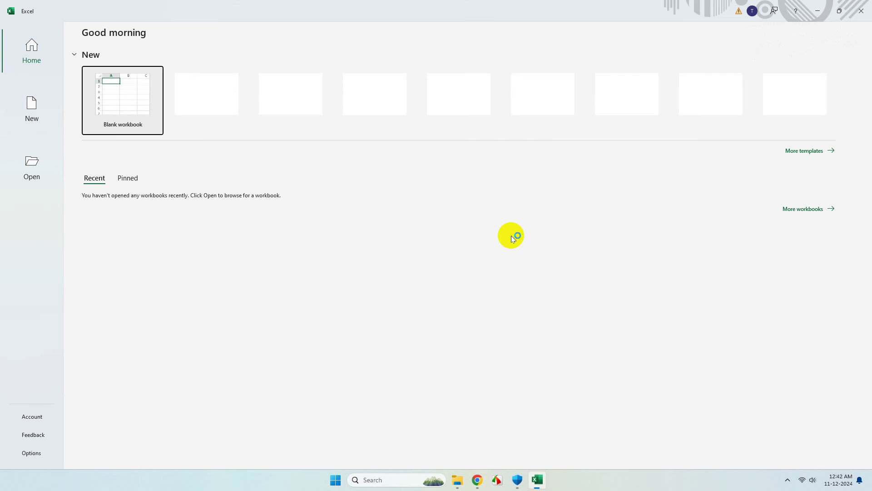
left_click(136, 100)
left_click(860, 5)
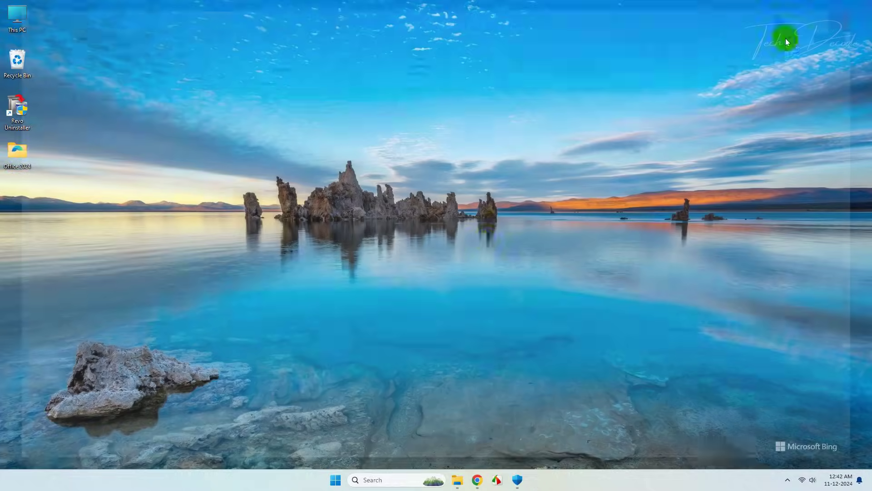
- Launch PowerPoint, create a blank presentation, and close PowerPoint
key("super")
type("pow")
key("Return")
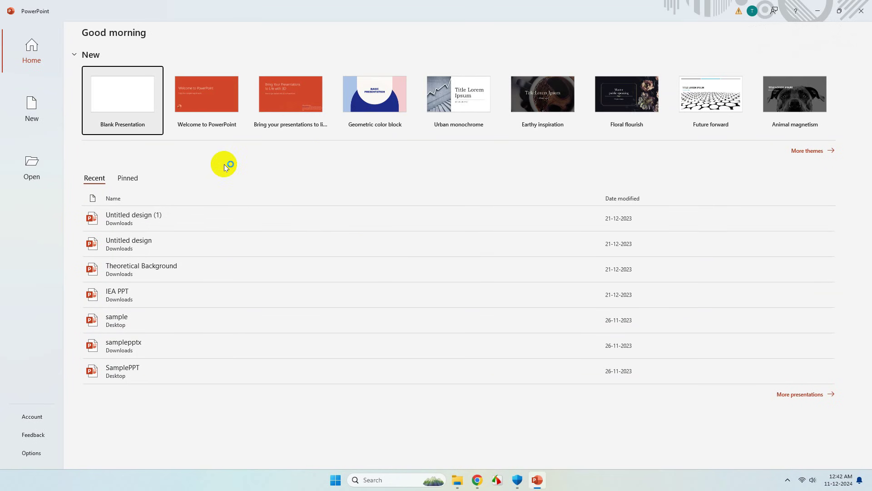
left_click(132, 107)
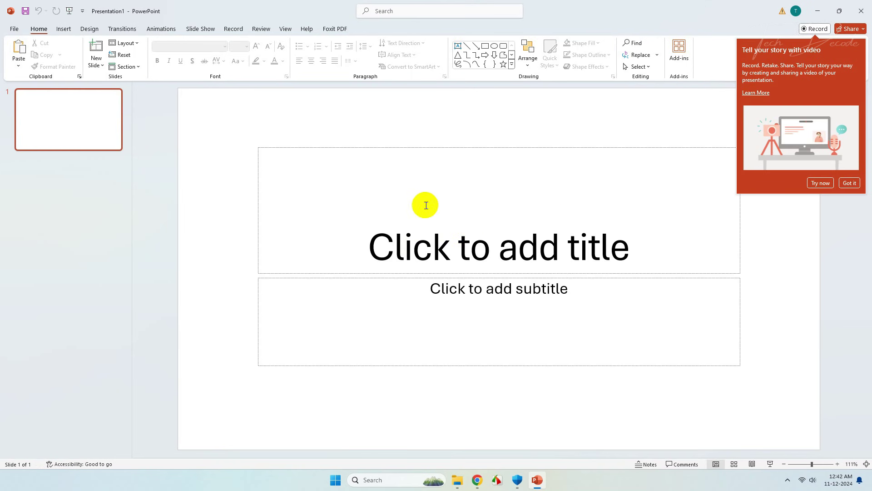
left_click(861, 11)
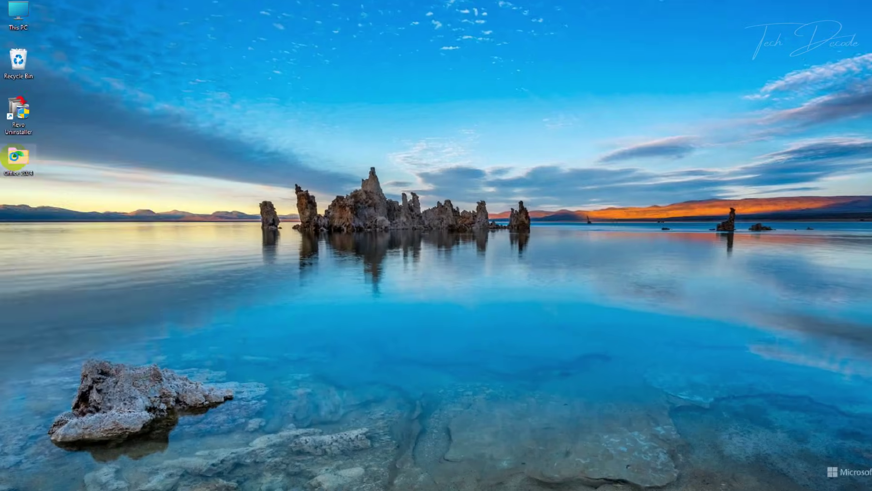
- Delete the Office 2024 desktop folder, then empty the Recycle Bin, confirming Yes
right_click(33, 240)
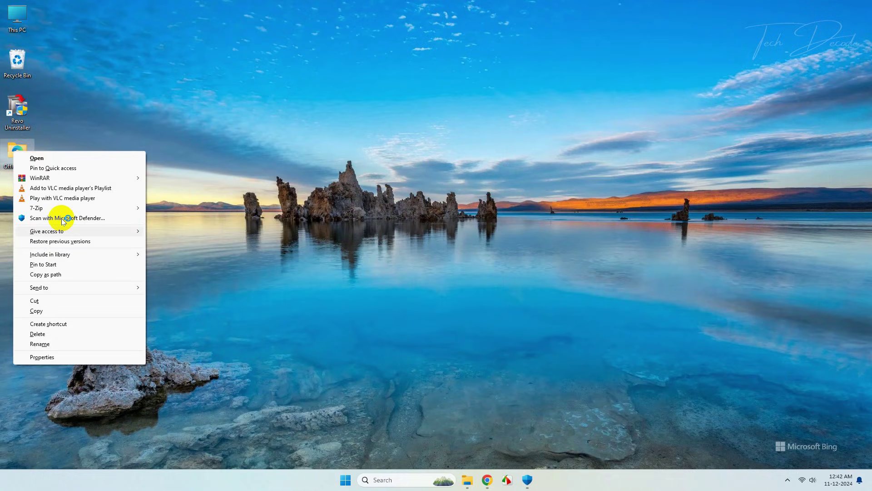
left_click(87, 333)
right_click(17, 59)
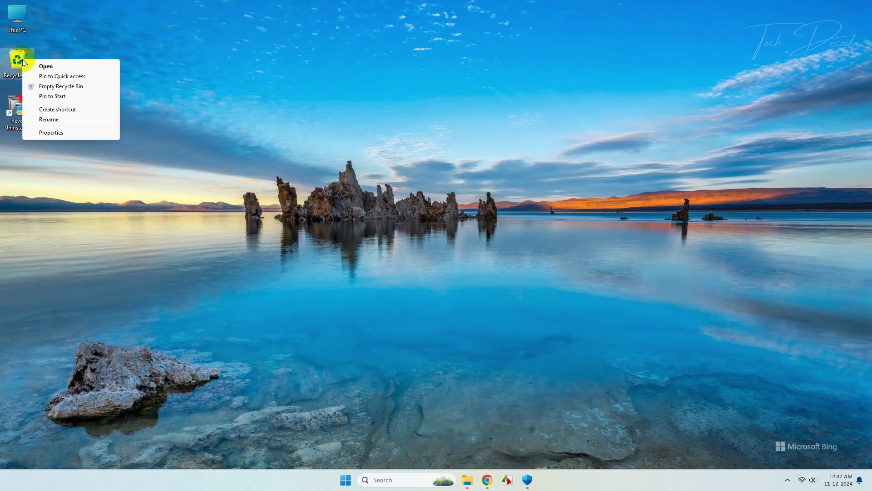
left_click(65, 84)
left_click(465, 242)
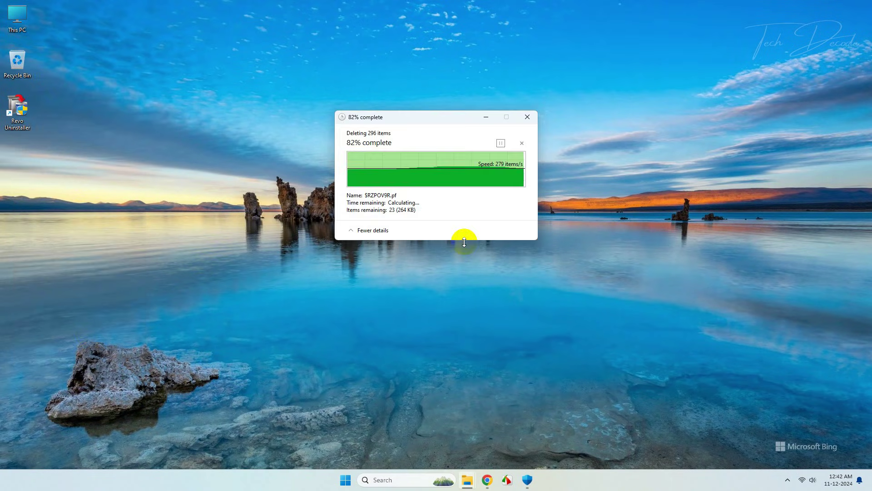
- Re-enable Tamper Protection, Automatic sample submission and Cloud-delivered protection, check Home, then close Windows Security
left_click(527, 480)
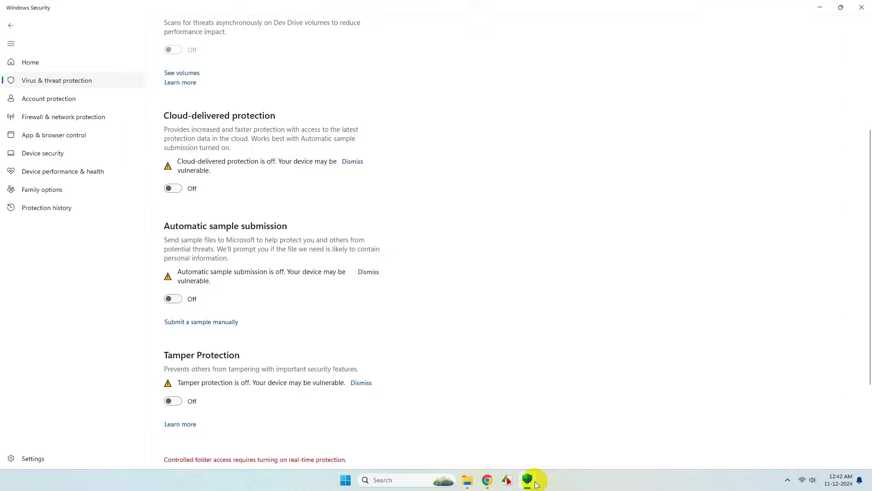
left_click(175, 398)
left_click(174, 268)
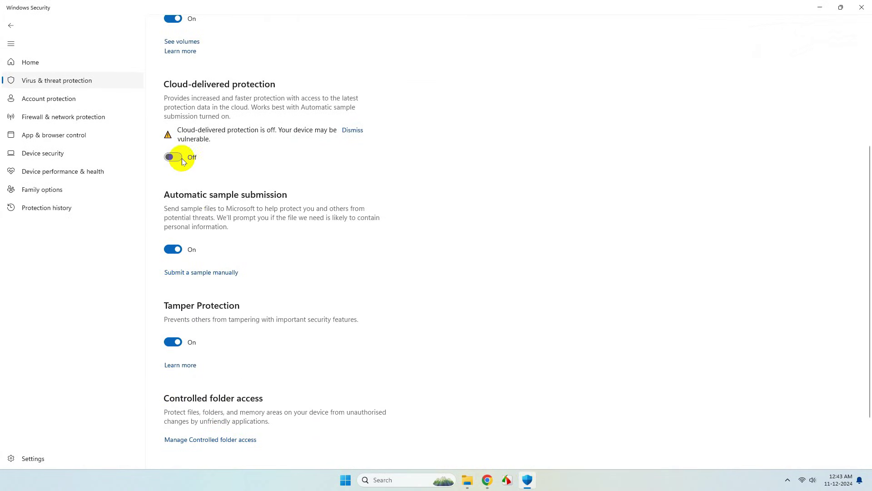
left_click(174, 157)
scroll(177, 172, "up", 5)
left_click(61, 68)
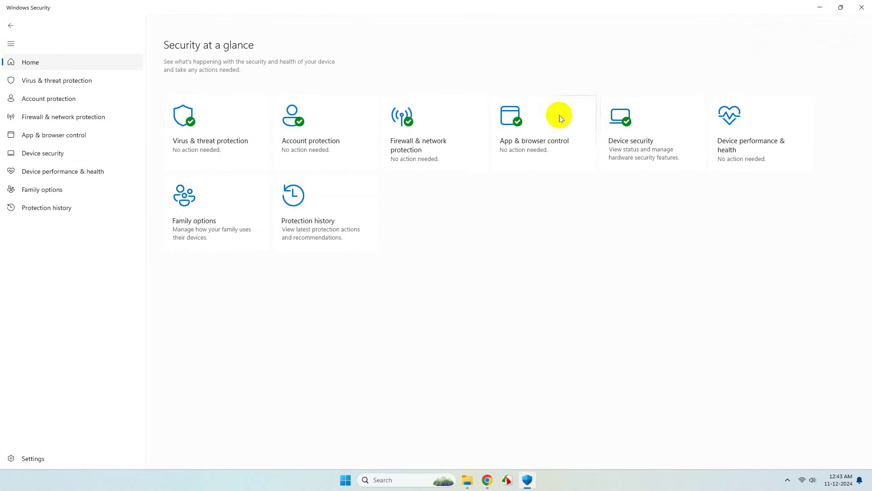
left_click(862, 7)
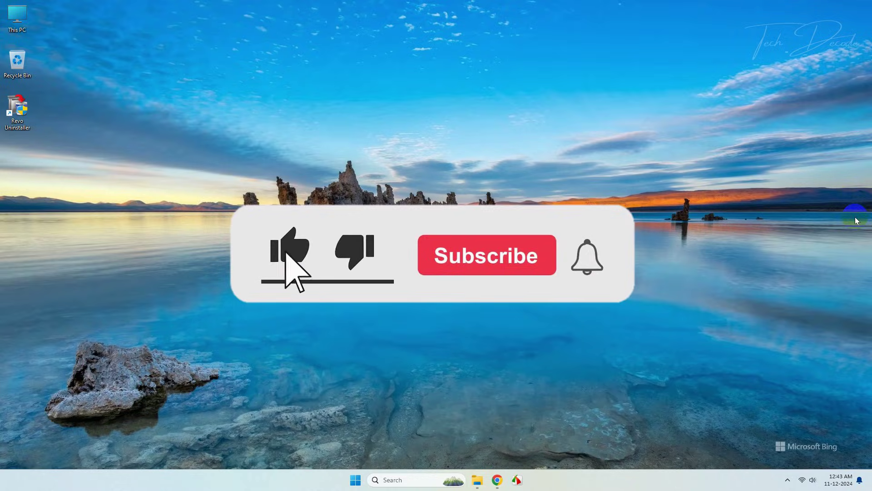